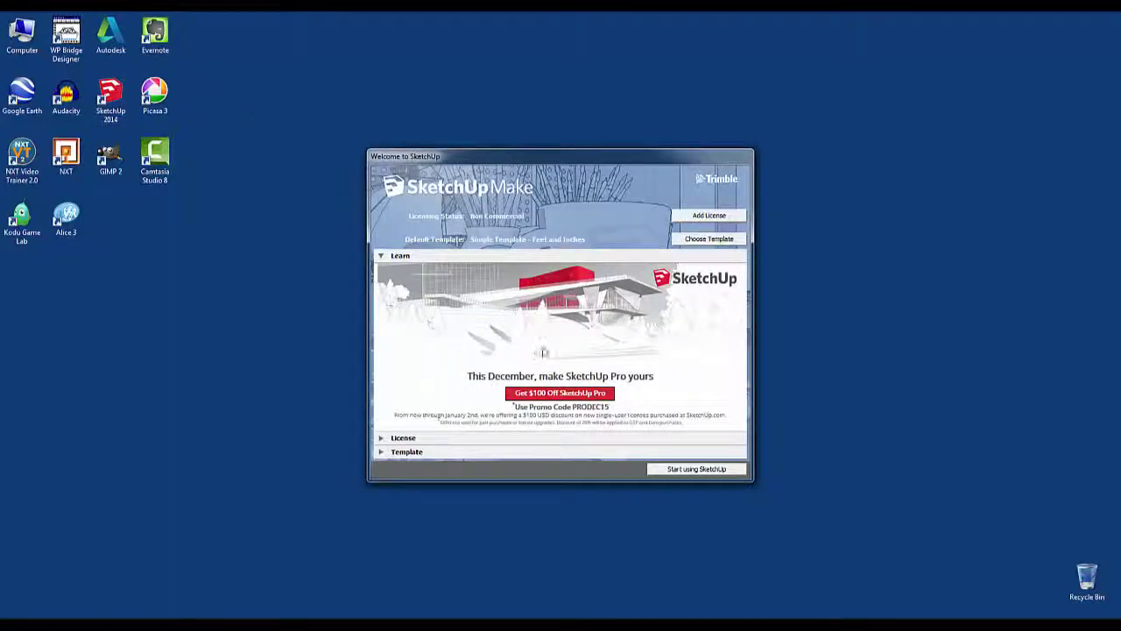
- Start a new model and draw an upright 32 by 54 inch rectangle along the red axis beside the figure
left_click(695, 470)
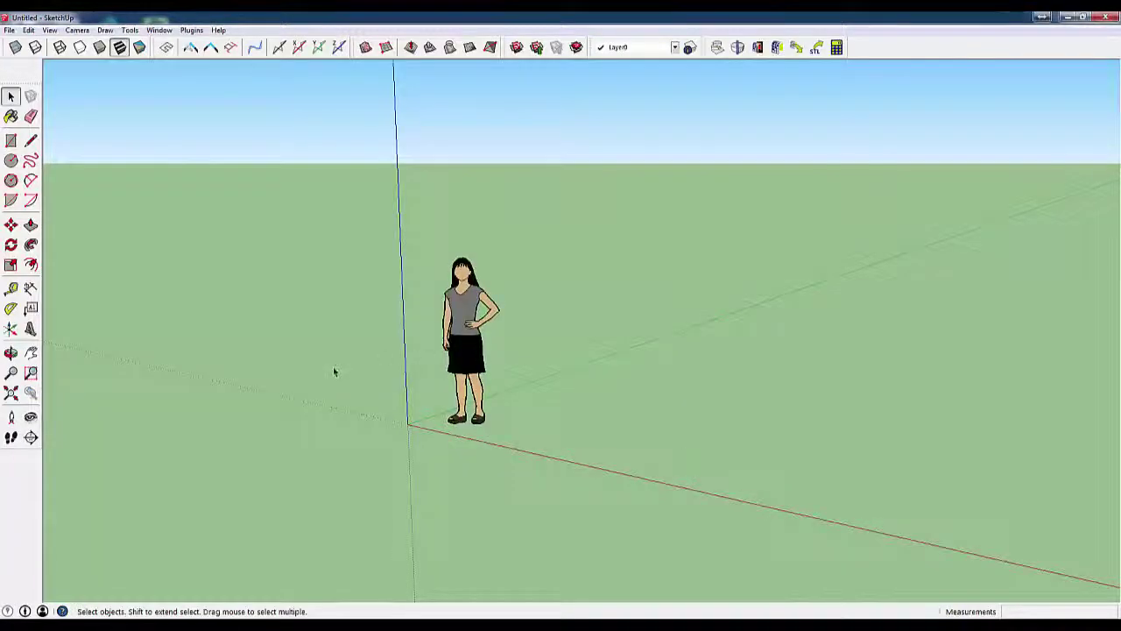
middle_click_drag(333, 371, 562, 284)
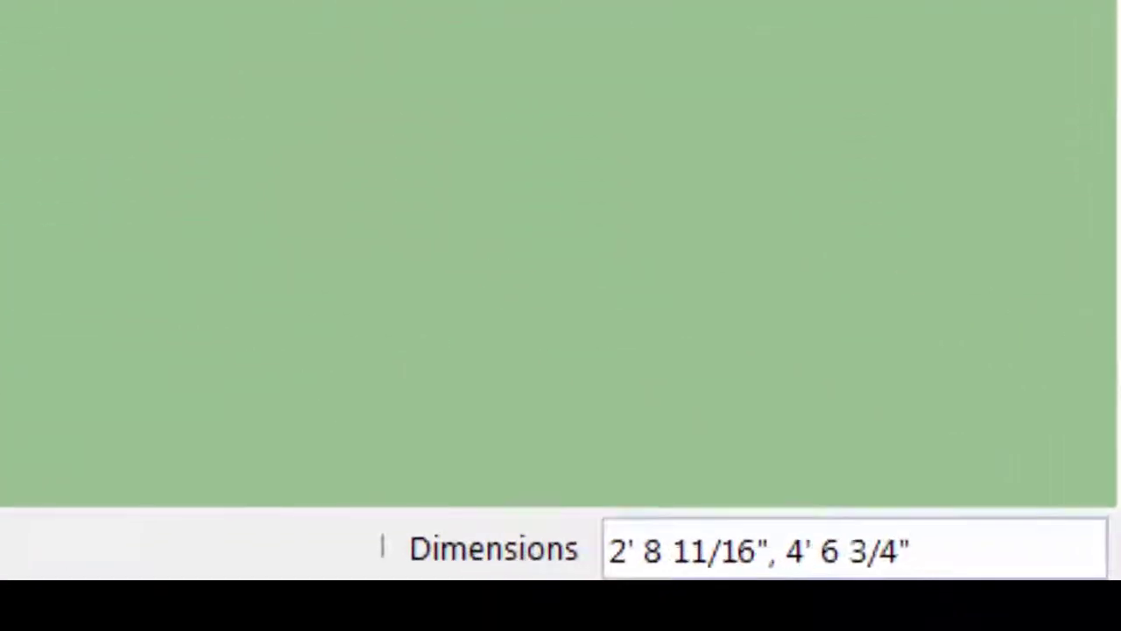
type("32")
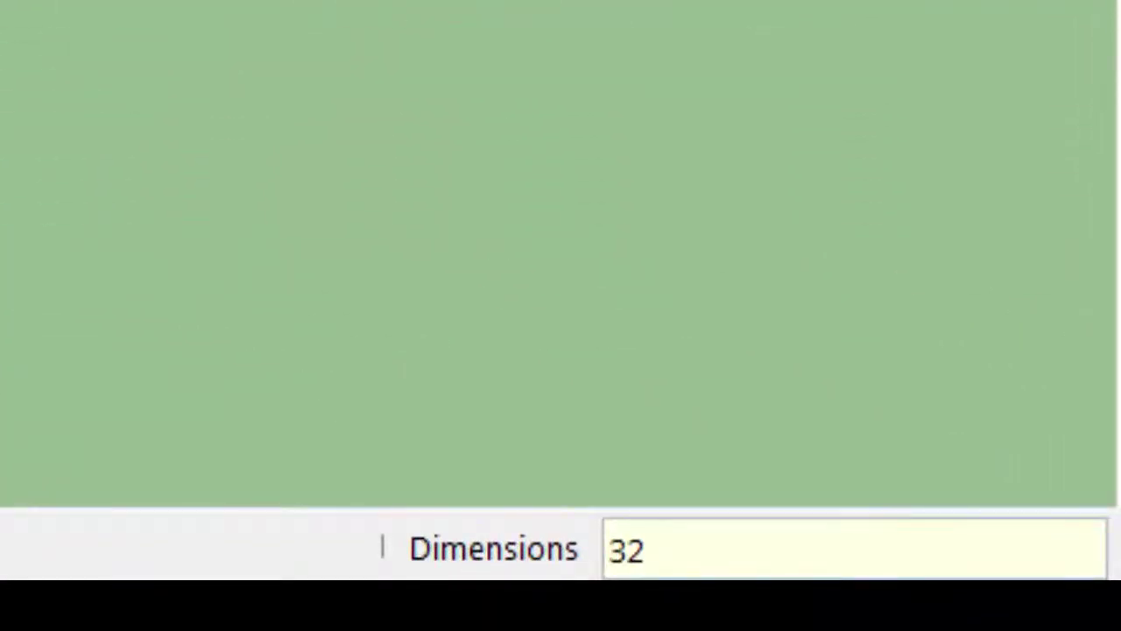
type(",54")
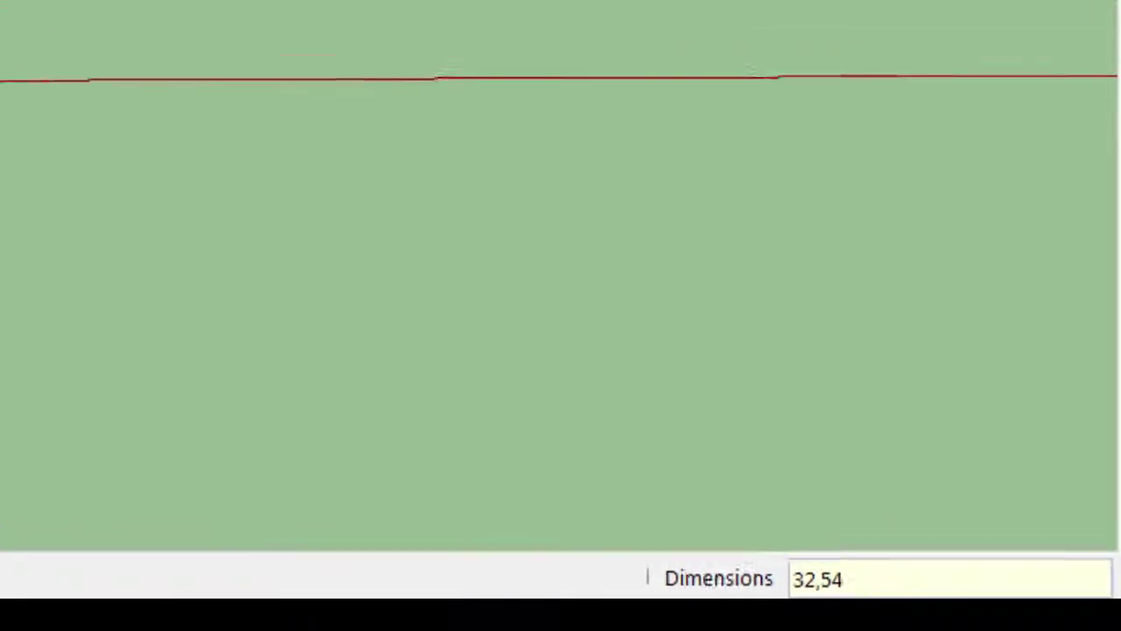
key("Return")
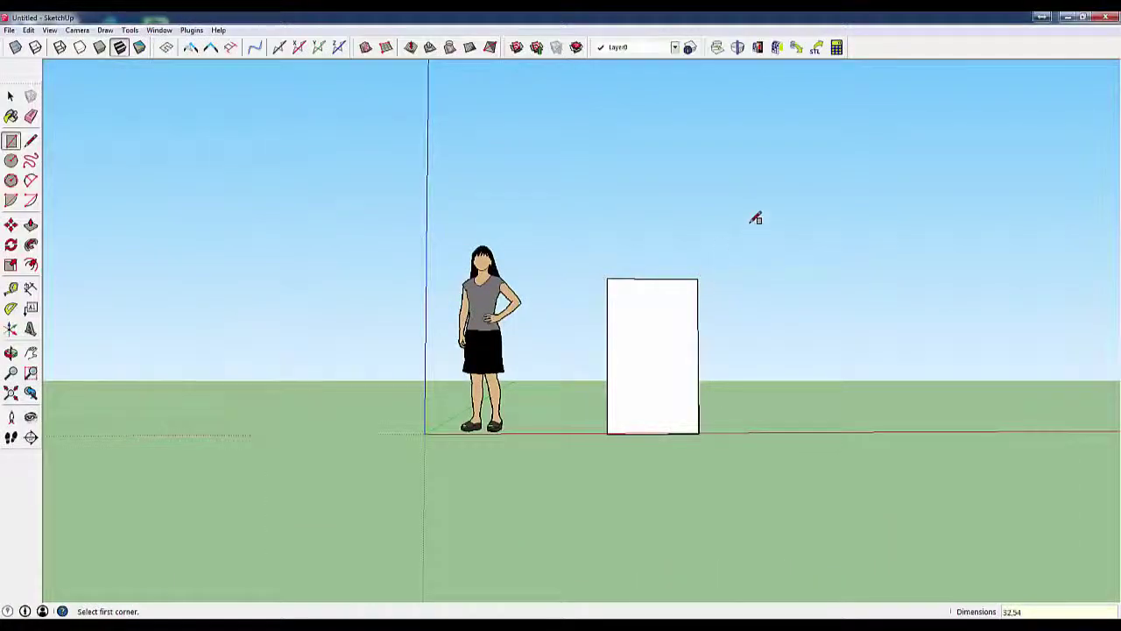
- Push/pull the upright rectangle's face to a thickness of 6 inches
middle_click_drag(756, 218, 566, 381)
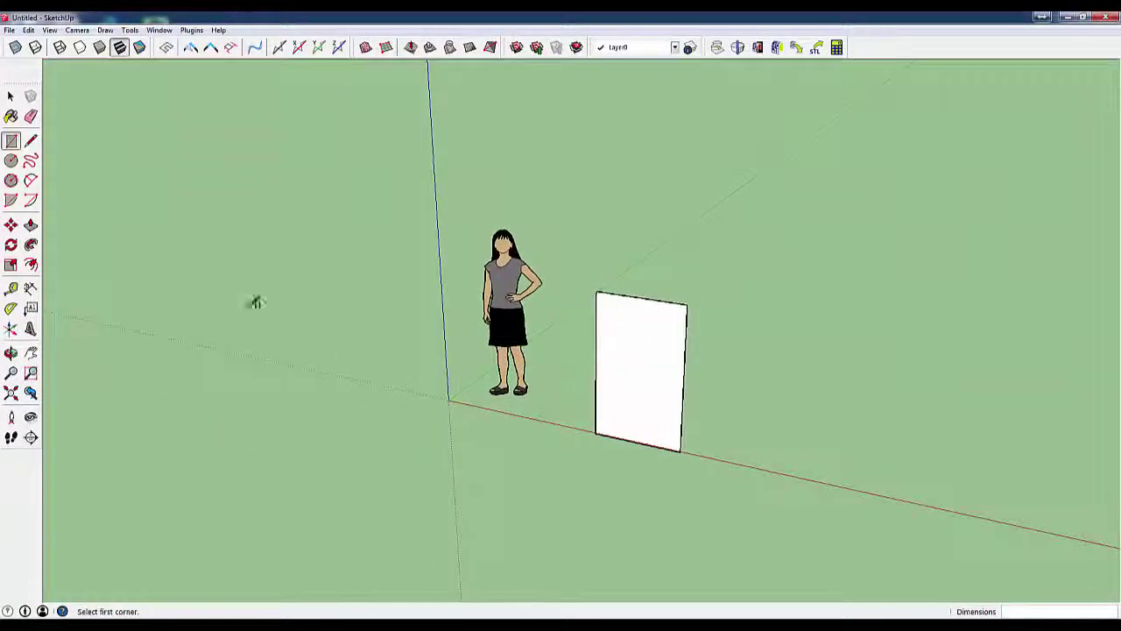
middle_click_drag(718, 314, 626, 403)
left_click(627, 404)
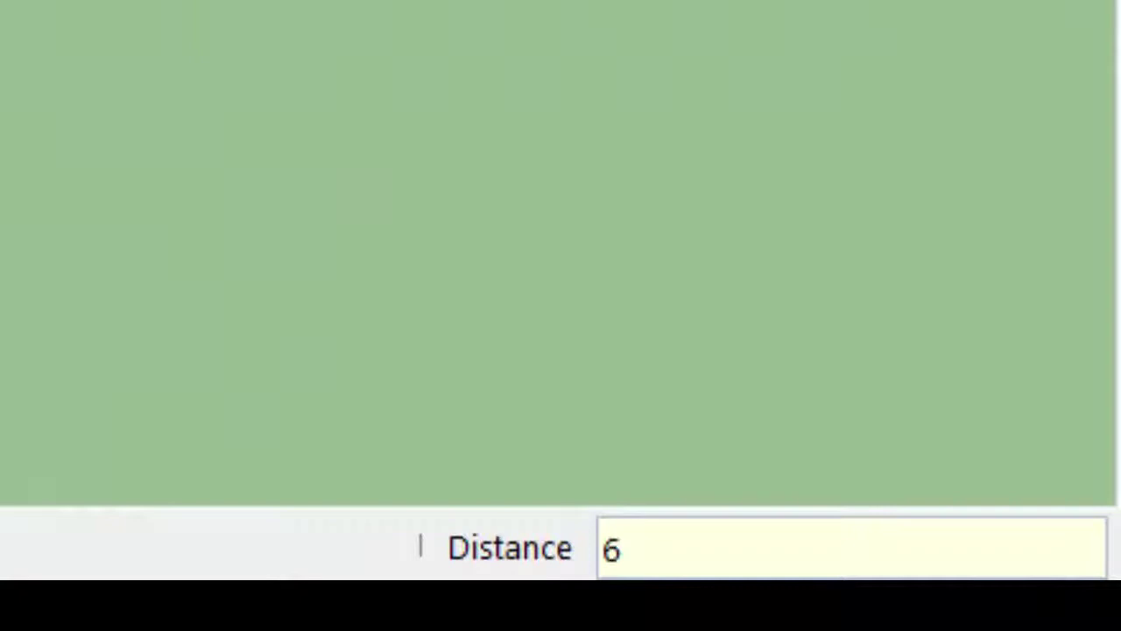
key("Return")
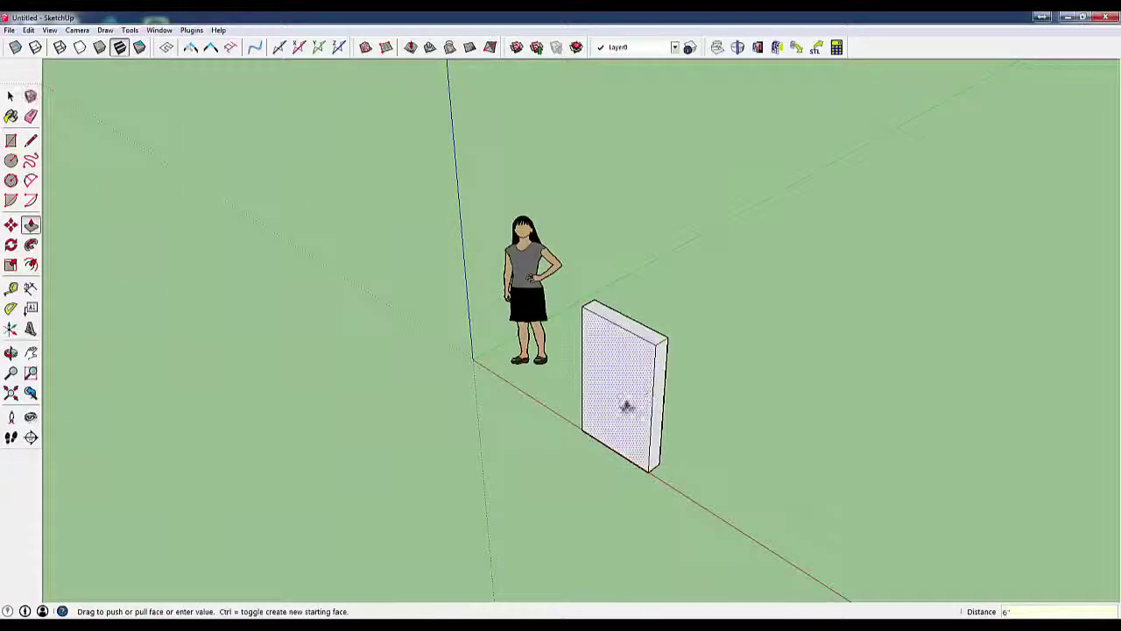
- Offset the box's front face outward by 3 inches to form a surrounding border
middle_click_drag(588, 420, 779, 330)
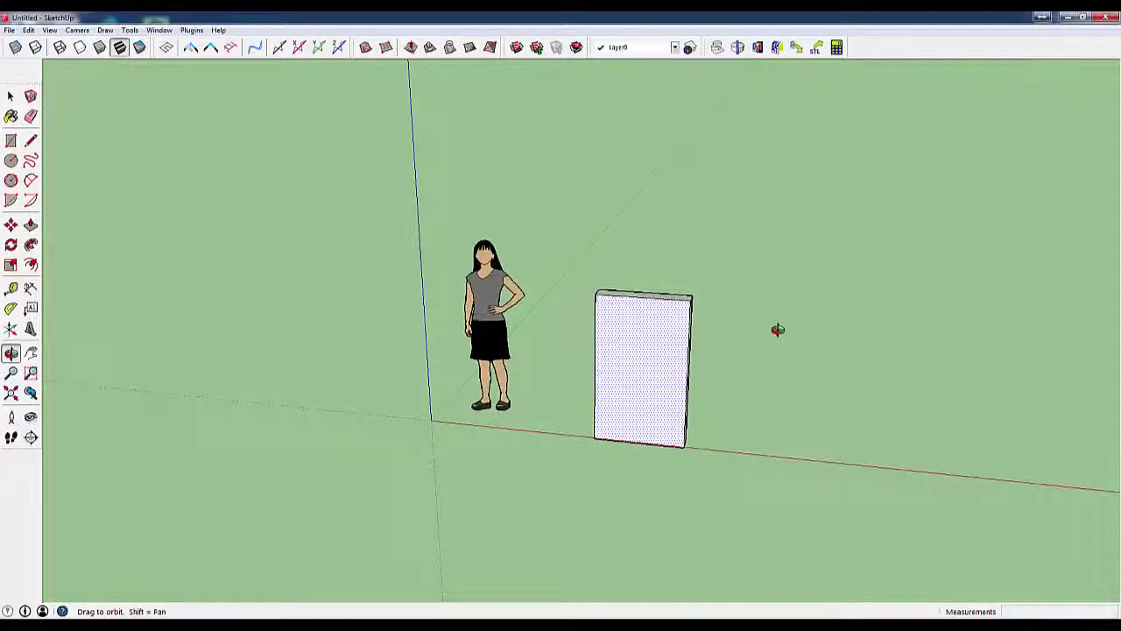
left_click(31, 266)
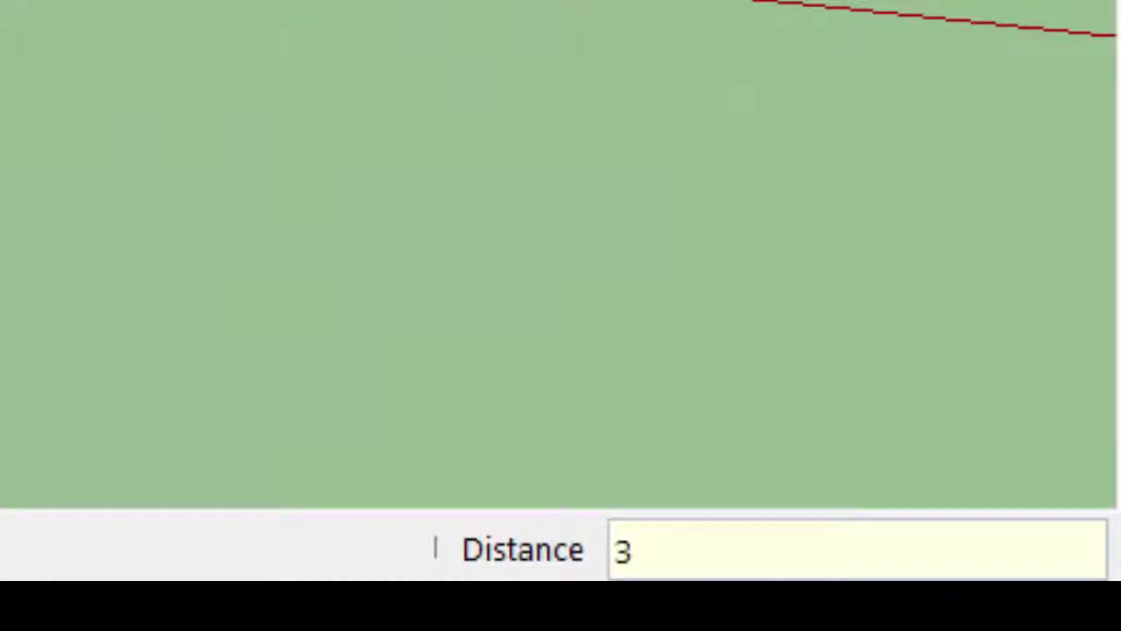
key("Return")
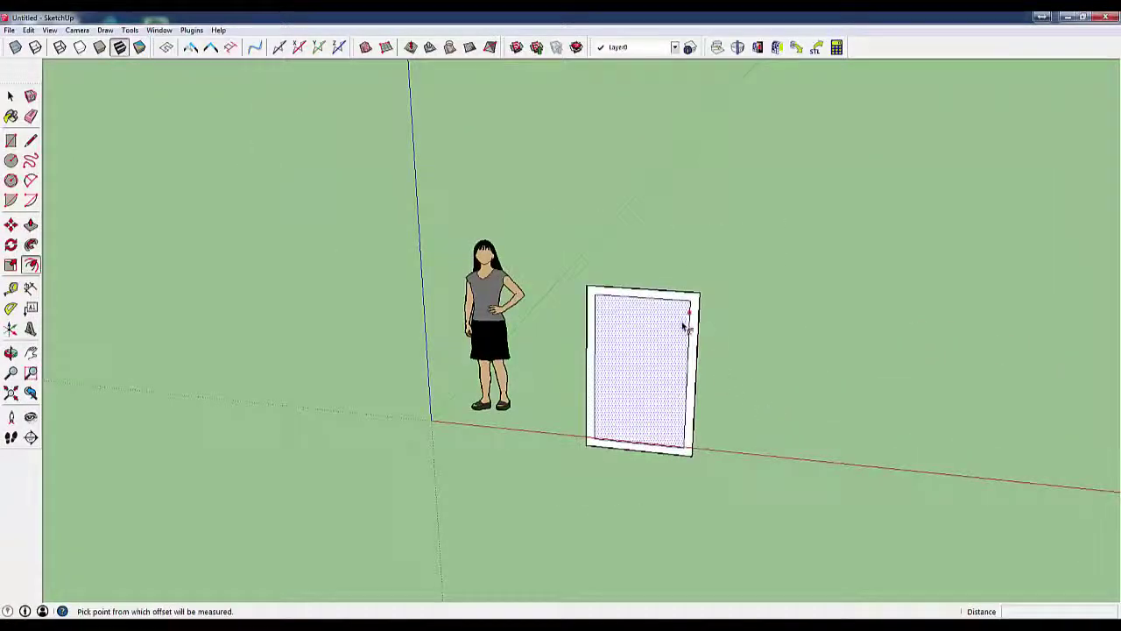
- Pull the offset border face forward 1 inch to form the window trim
key("o")
left_click_drag(730, 350, 499, 408)
key("f")
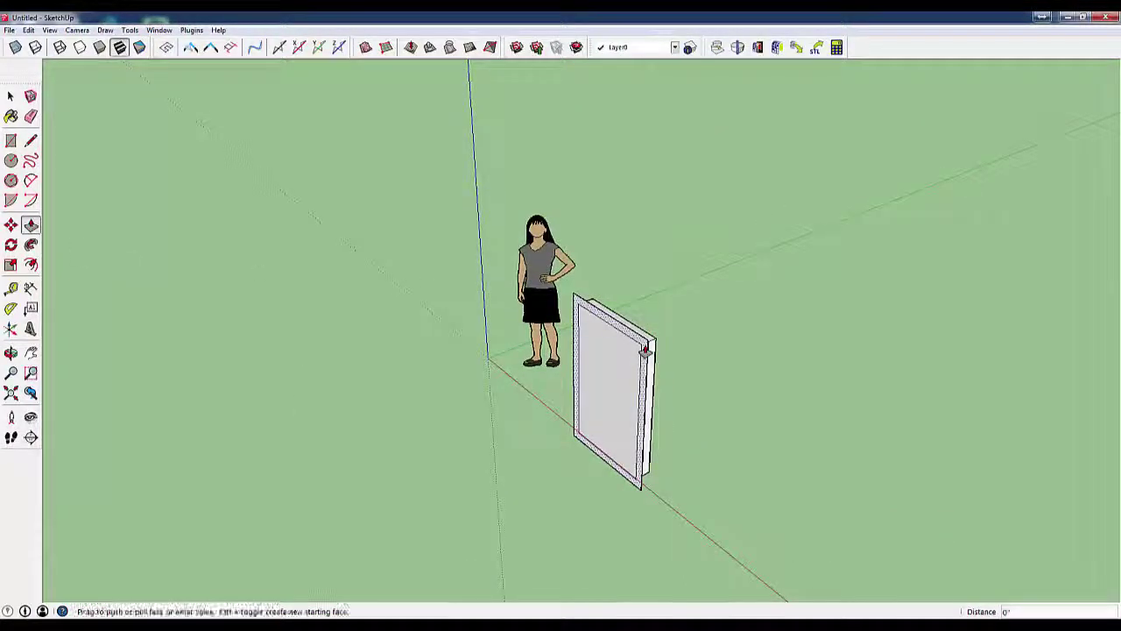
left_click_drag(645, 350, 621, 362)
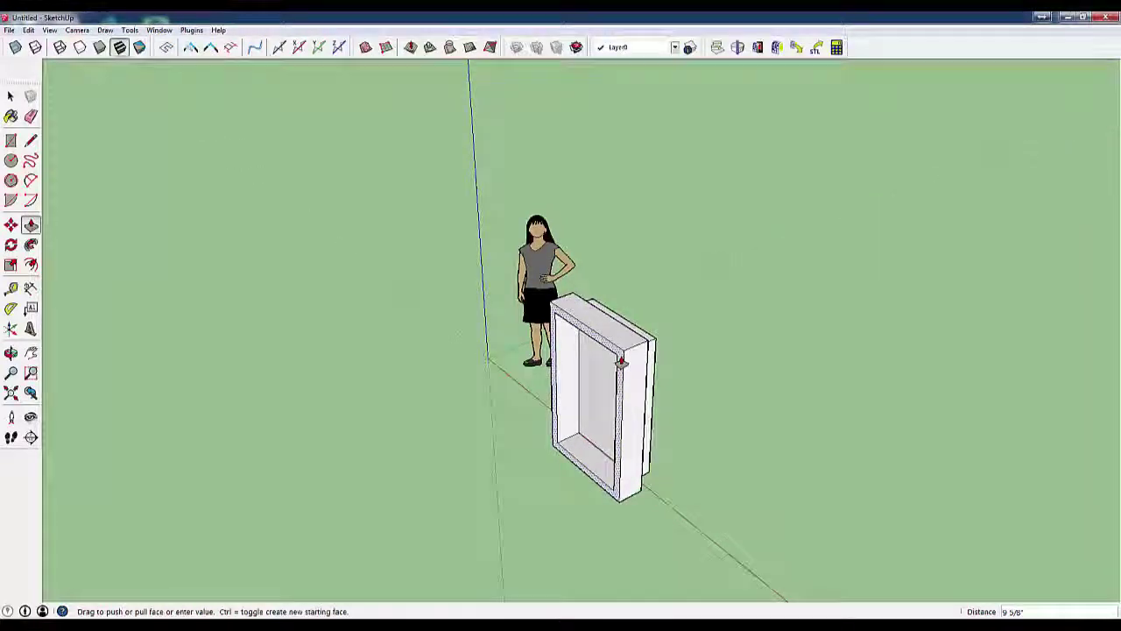
type("1")
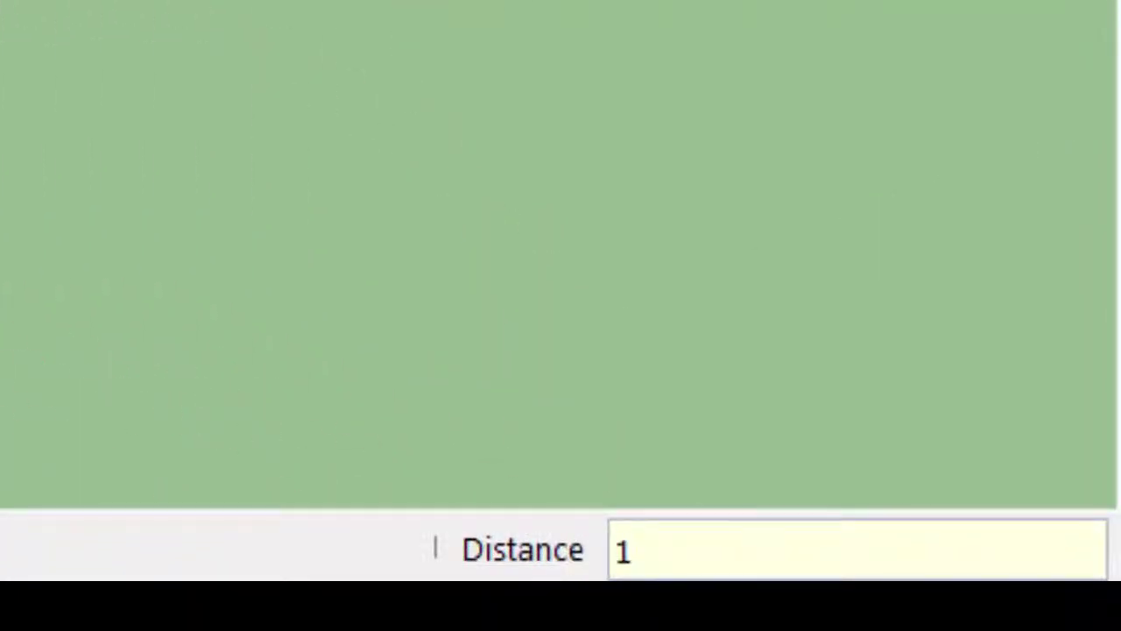
key("Return")
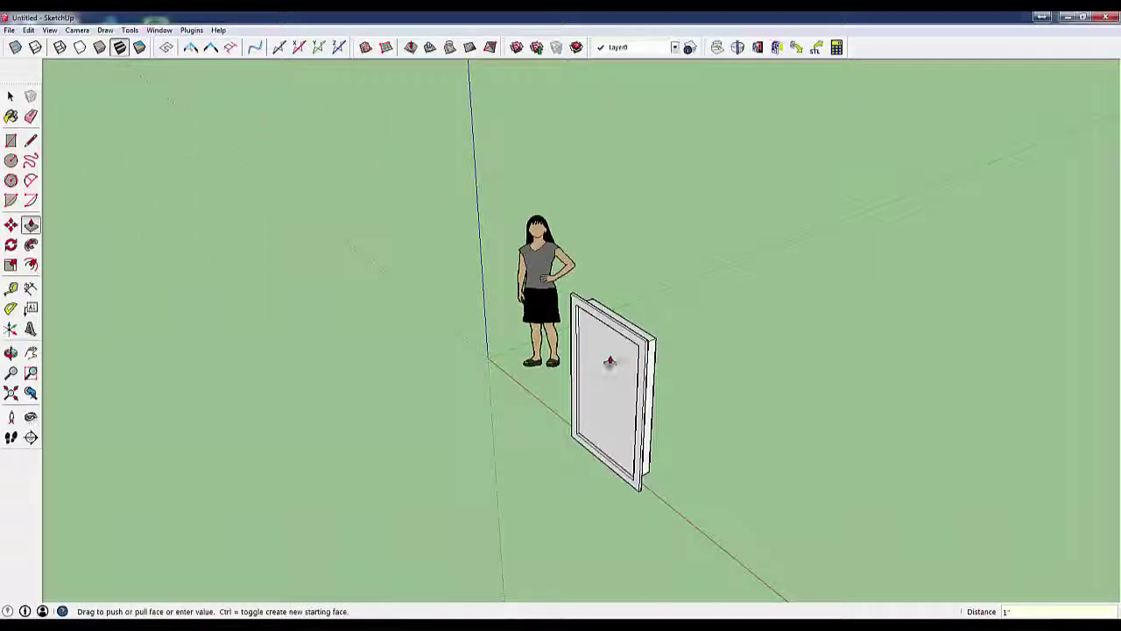
- Draw a short diagonal line across the trim's upper outer corner and bevel the trim's outer edge with Follow Me
middle_click_drag(464, 343, 401, 298)
key("p")
scroll(658, 315, "up", 8)
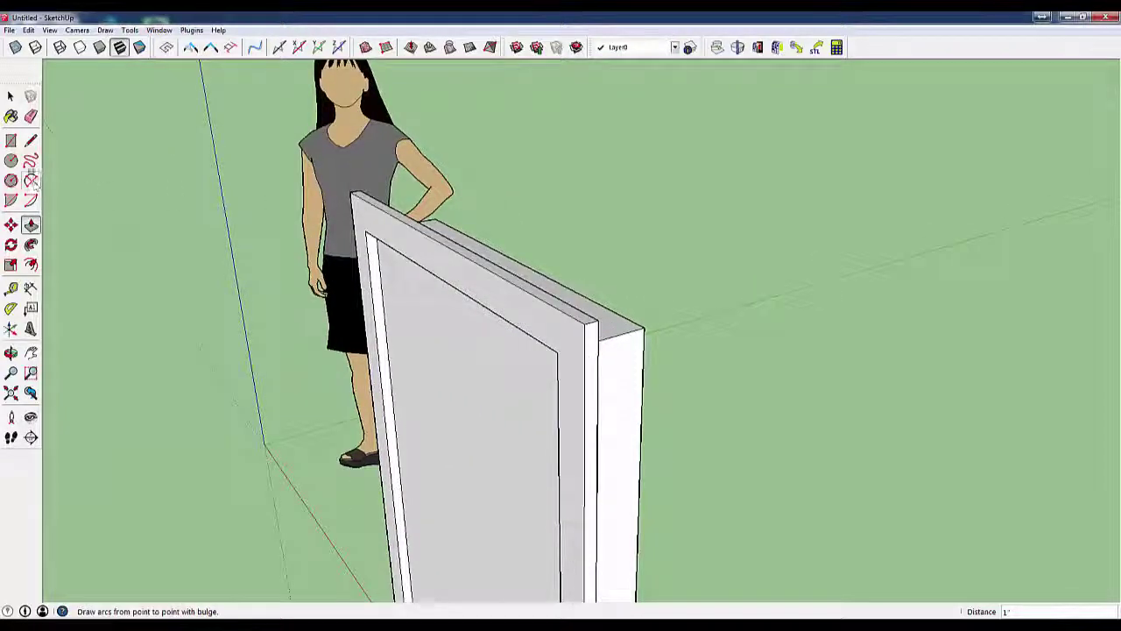
scroll(596, 321, "up", 5)
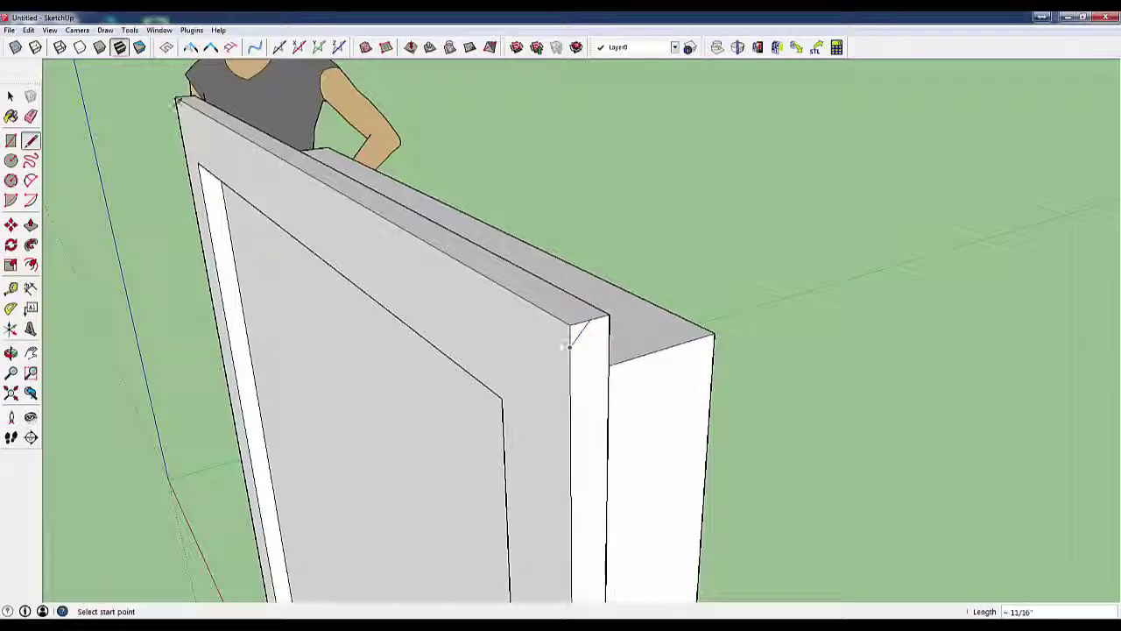
left_click(415, 277)
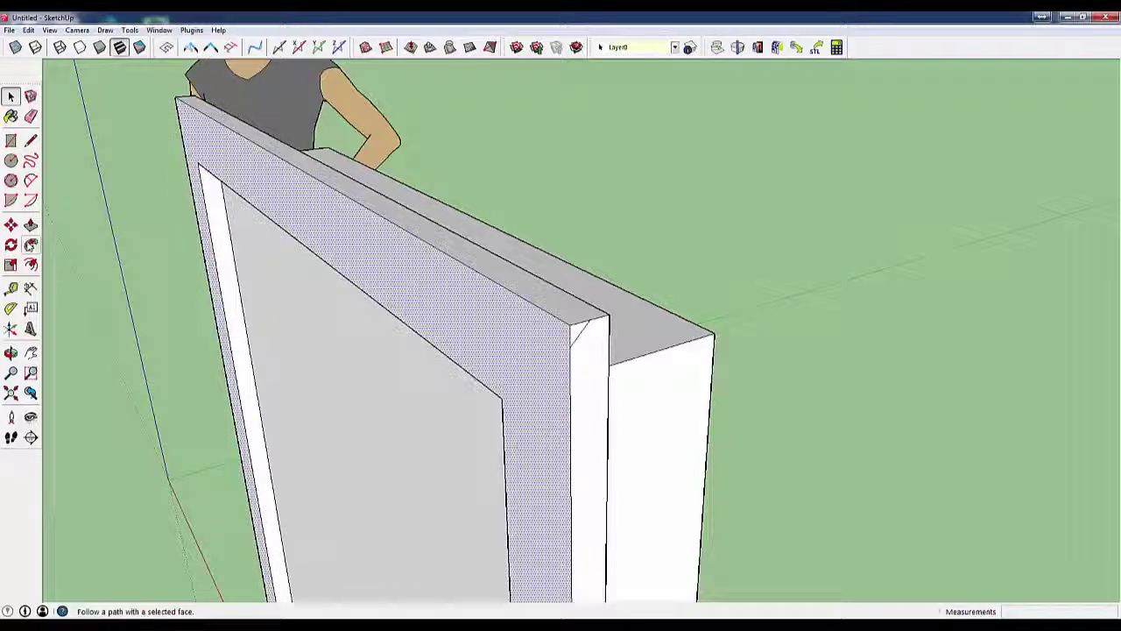
left_click(31, 245)
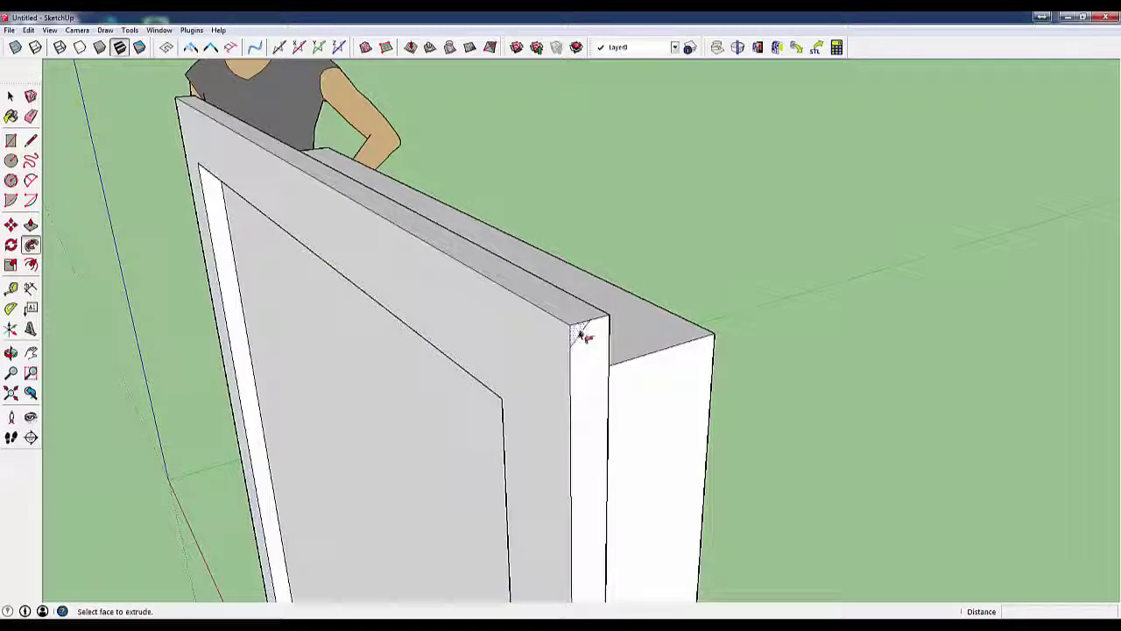
- Delete the large face inside the trim to open up the window
middle_click_drag(476, 413, 732, 364)
scroll(731, 363, "down", 6)
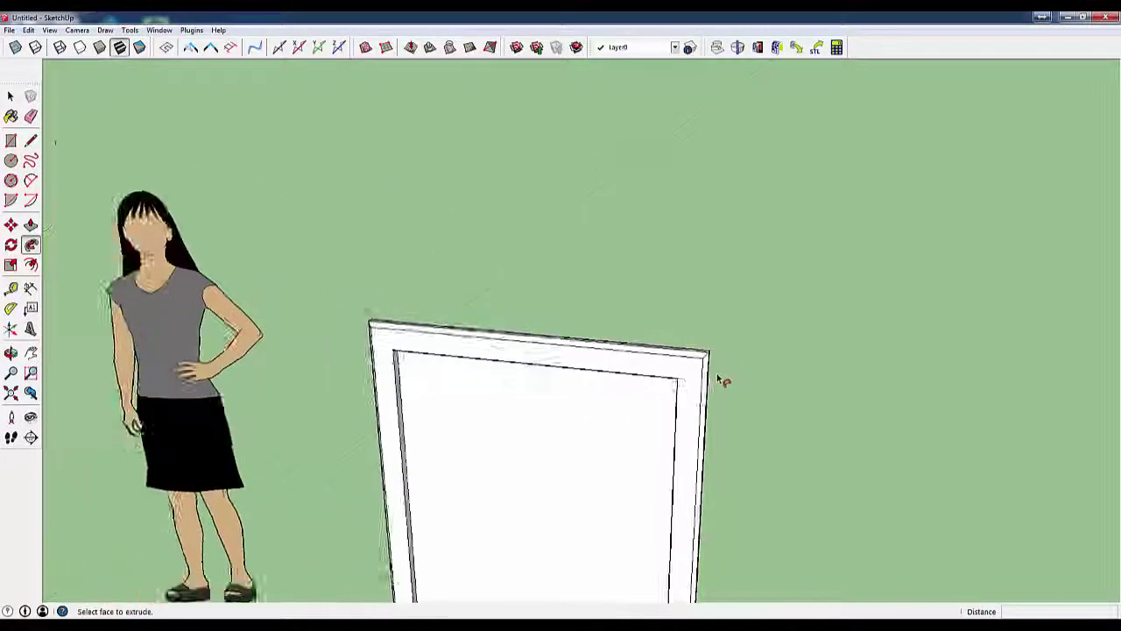
middle_click_drag(688, 441, 699, 443)
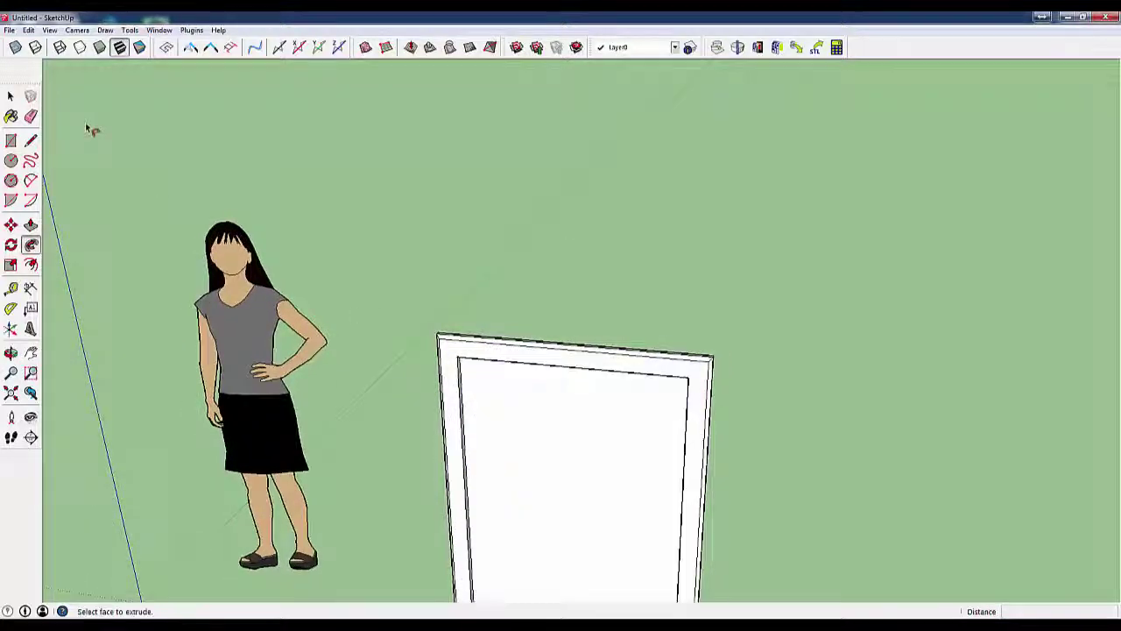
left_click(595, 466)
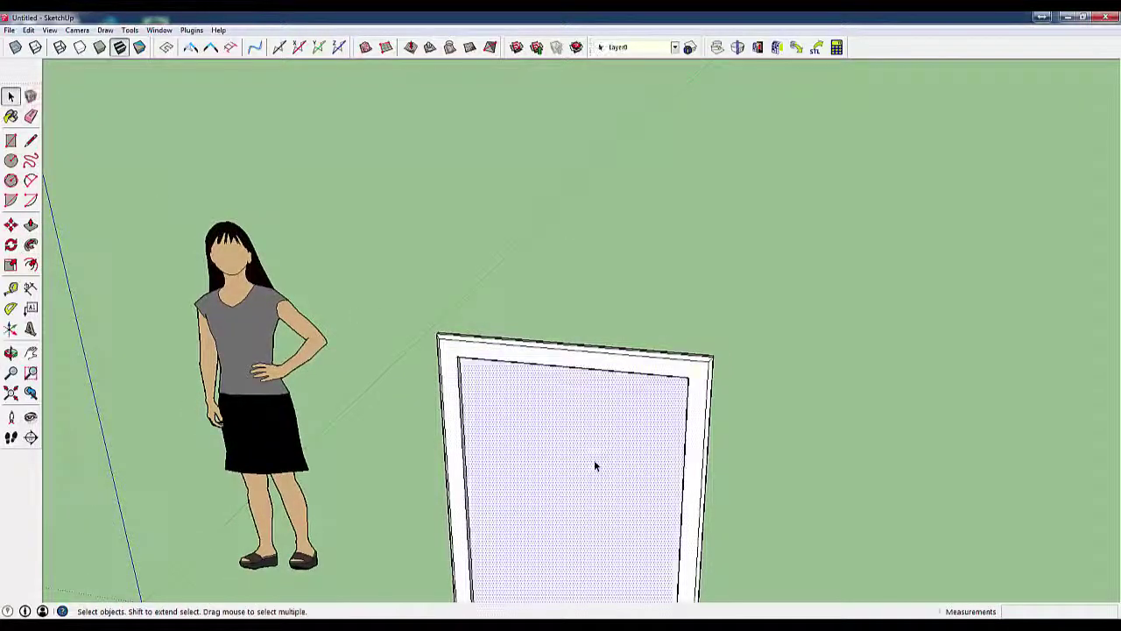
key("Delete")
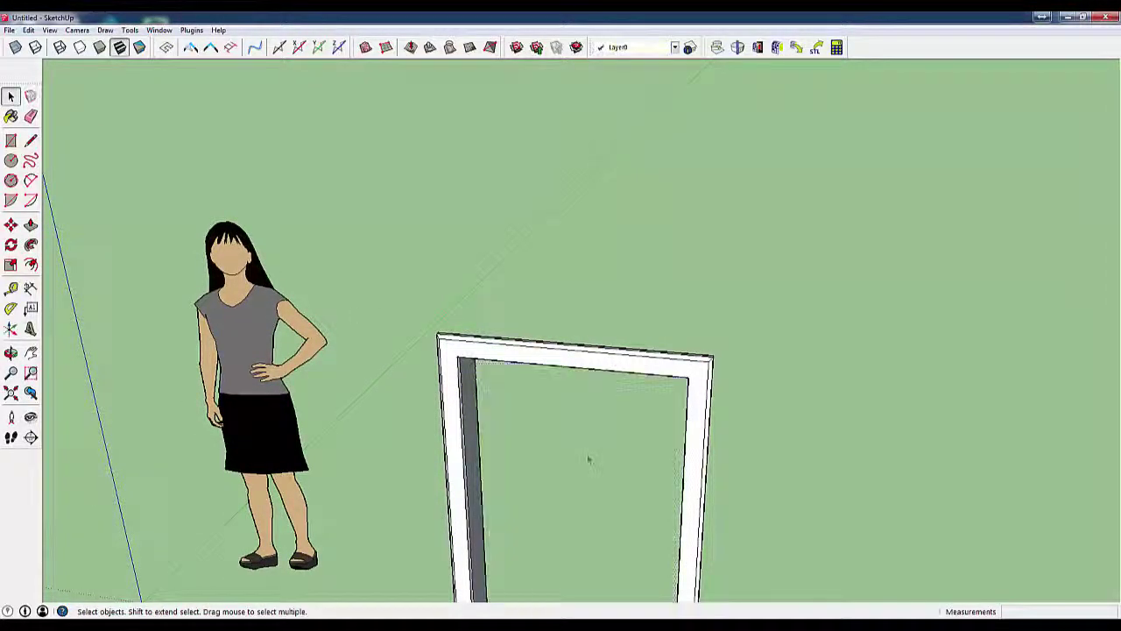
- Draw two lines across the underside of the window head, one at mid-depth and one halfway between it and the front
middle_click_drag(588, 458, 934, 341)
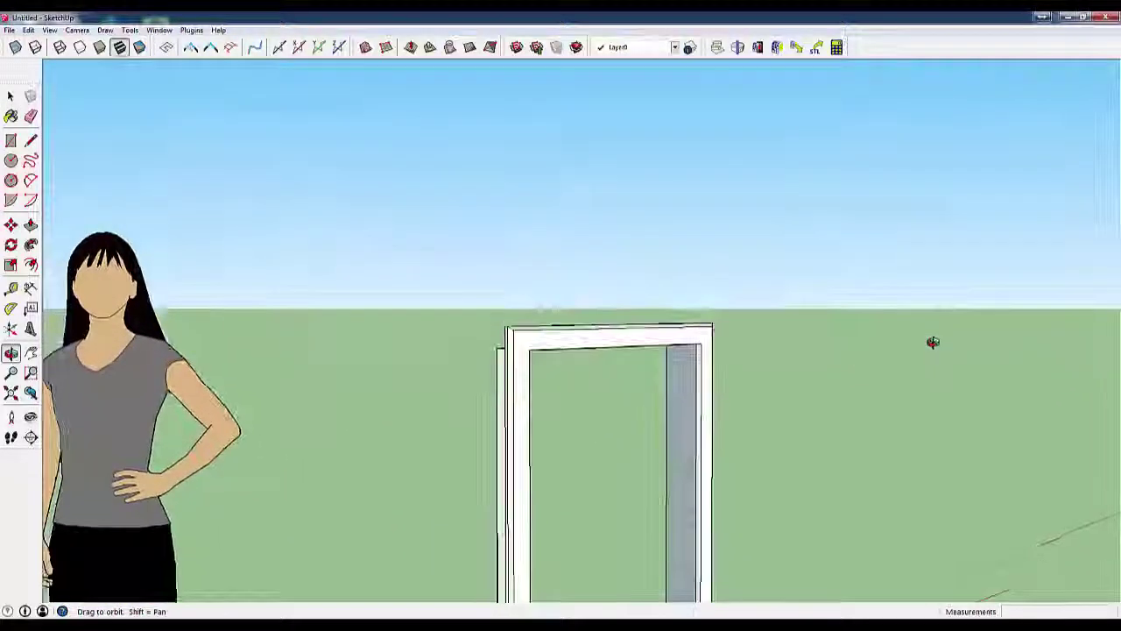
scroll(698, 408, "up", 3)
middle_click_drag(734, 450, 471, 193)
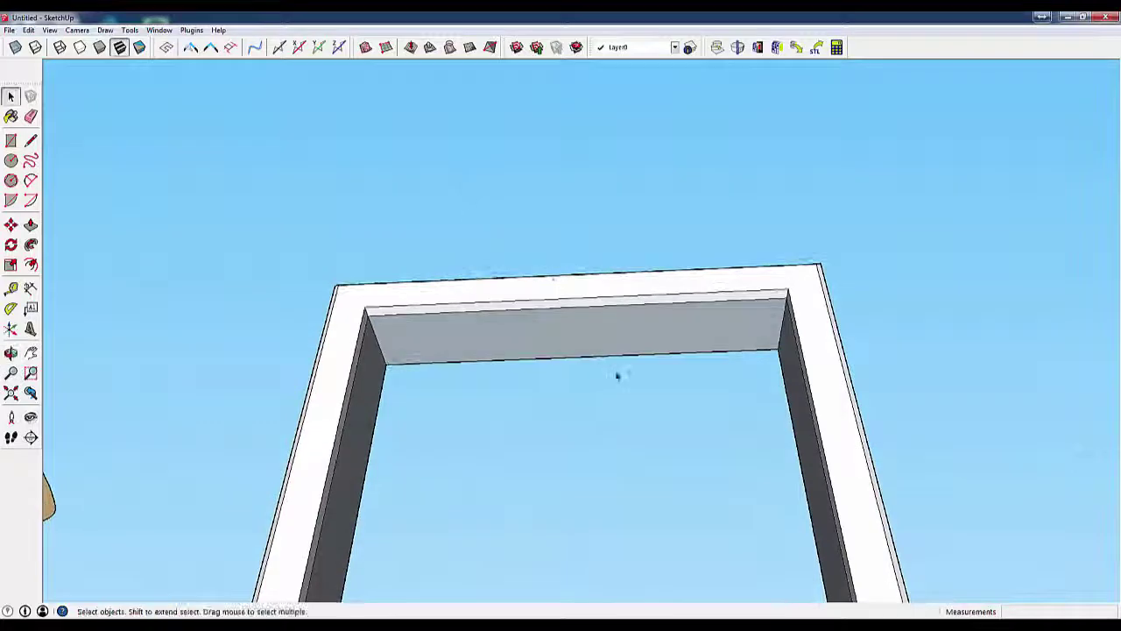
scroll(684, 325, "up", 3)
middle_click_drag(684, 325, 733, 270)
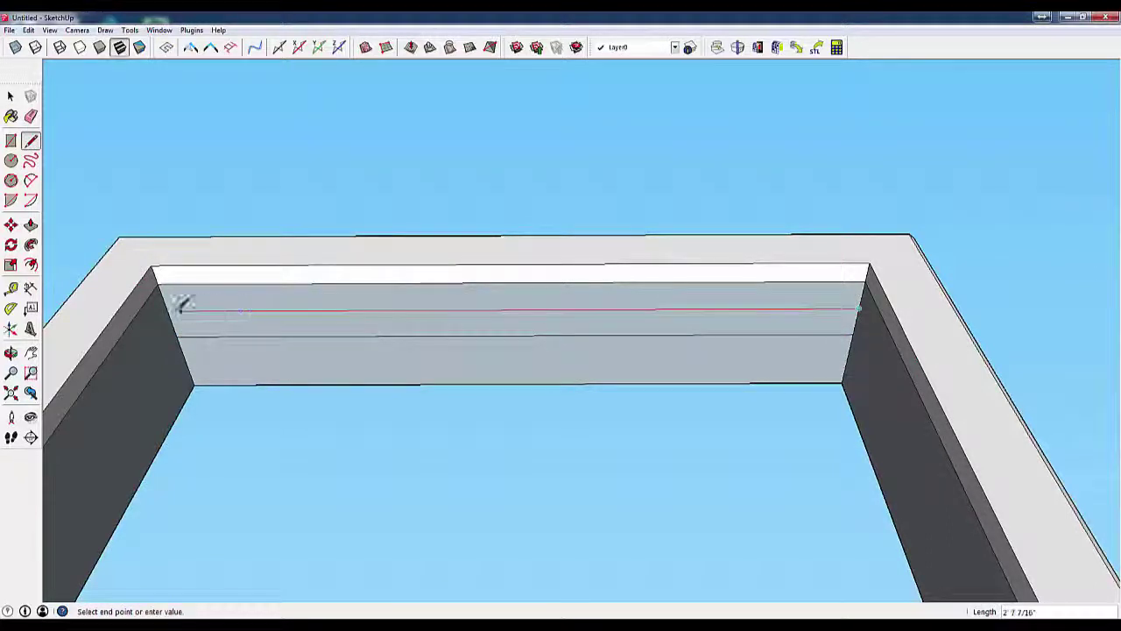
- Draw two lines across the window sill, one at mid-depth and one halfway between it and the back
middle_click_drag(594, 301, 722, 484)
scroll(727, 477, "down", 6)
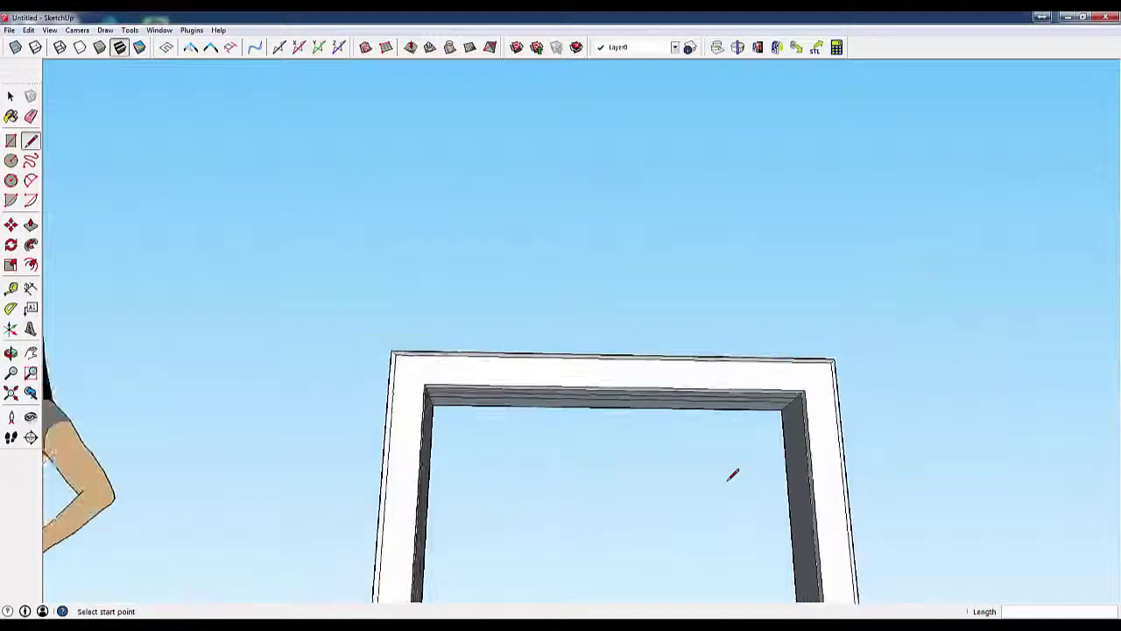
middle_click_drag(768, 293, 708, 513)
scroll(708, 512, "up", 8)
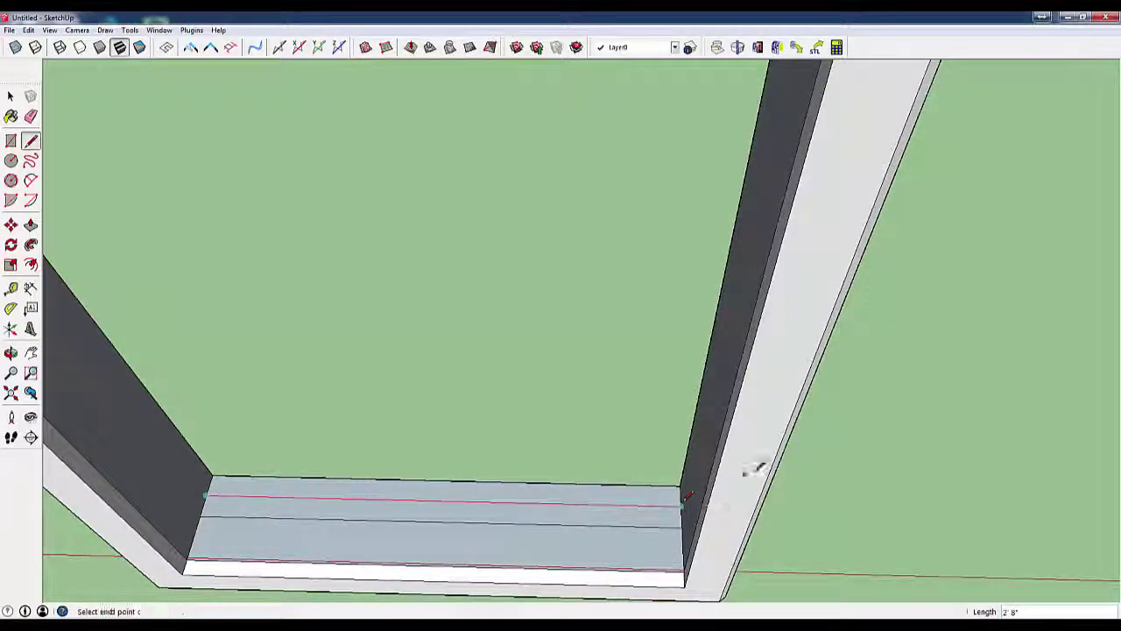
- Pull the middle strip of the sill up 2' 3" to form the lower sash panel
middle_click_drag(594, 482, 608, 363)
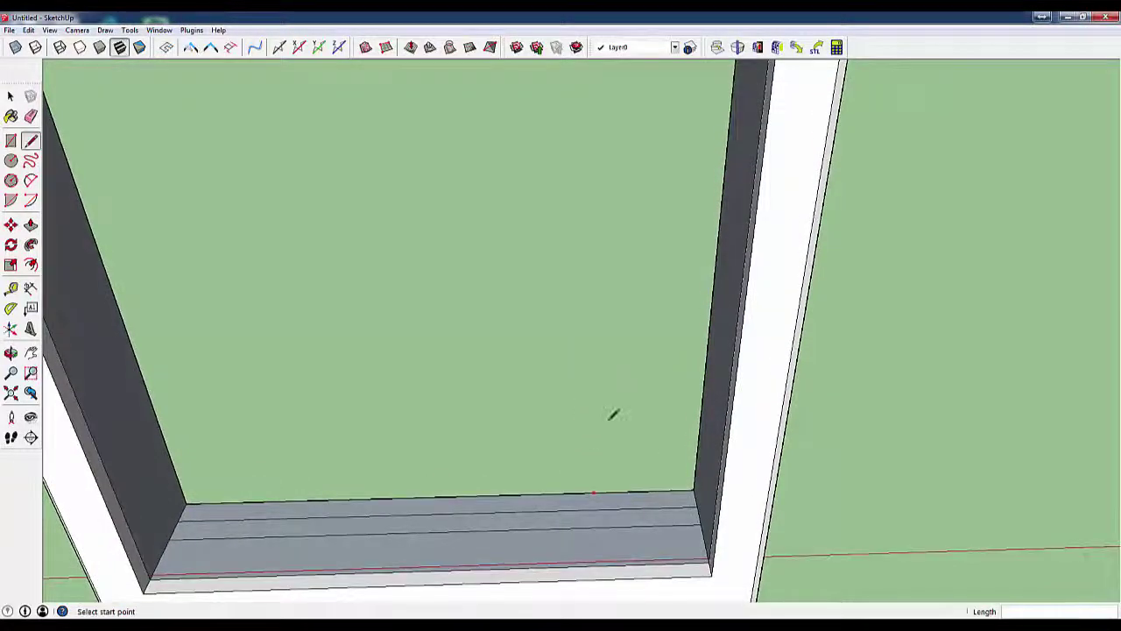
scroll(613, 412, "down", 3)
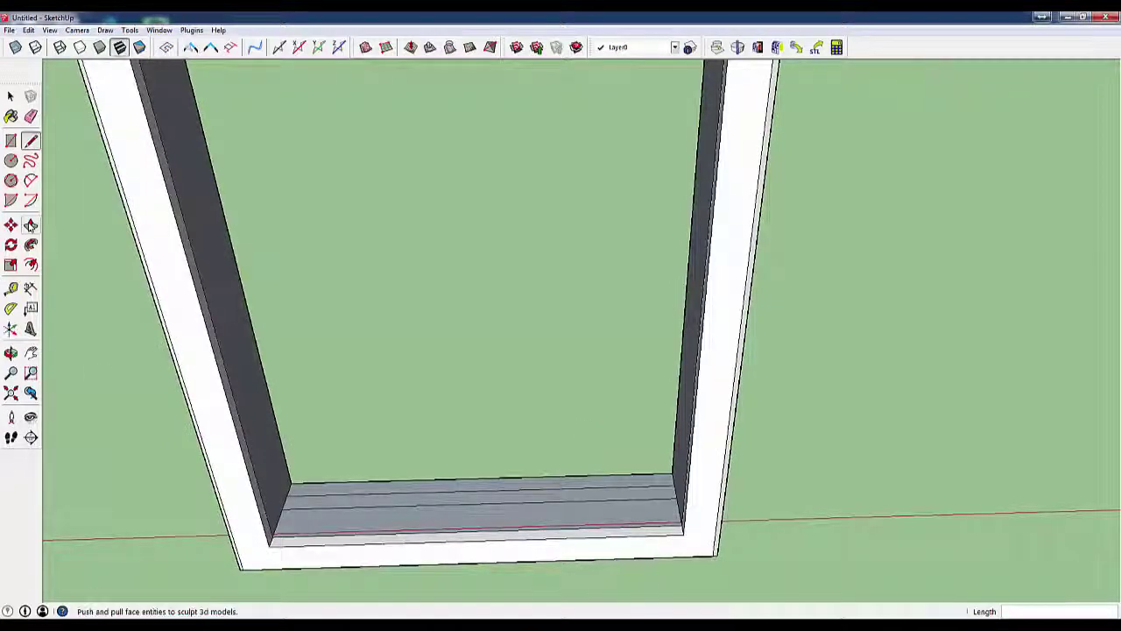
left_click_drag(658, 502, 724, 181)
scroll(719, 210, "down", 2)
scroll(723, 177, "down", 4)
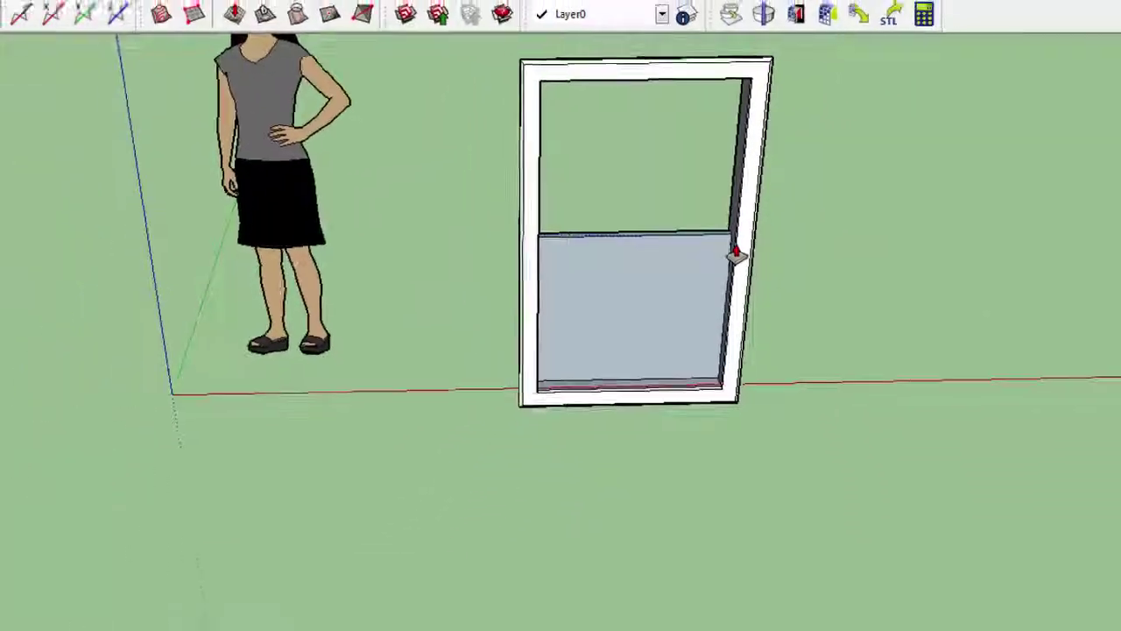
- Pull the middle strip of the window head down 2' 3" to form the upper sash panel
middle_click_drag(623, 458, 630, 162)
scroll(559, 243, "up", 3)
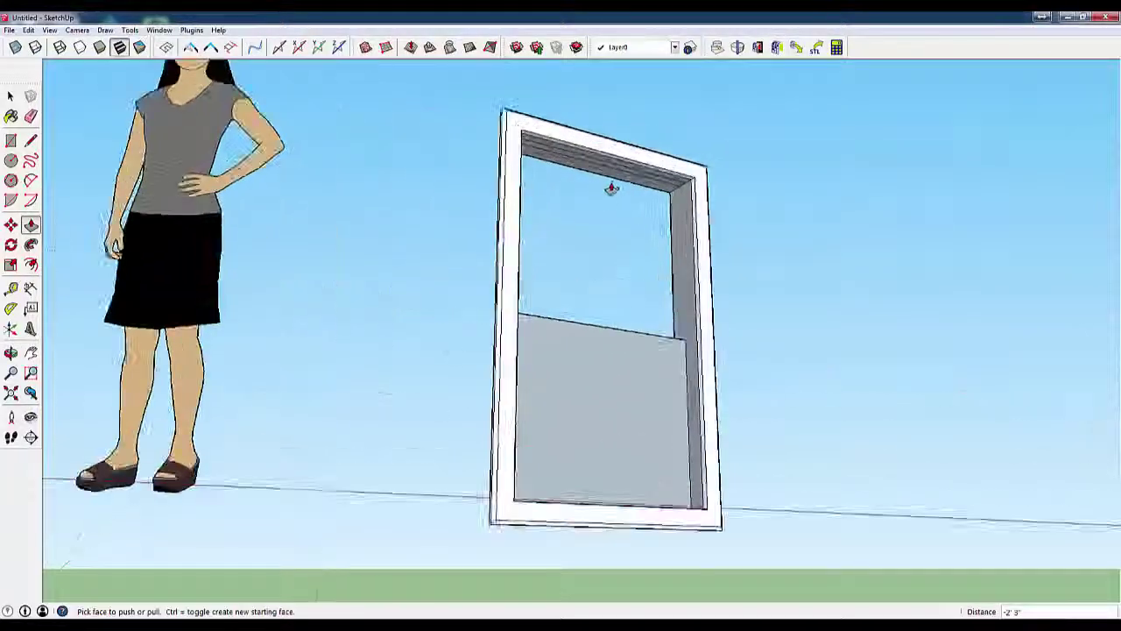
left_click_drag(647, 179, 699, 337)
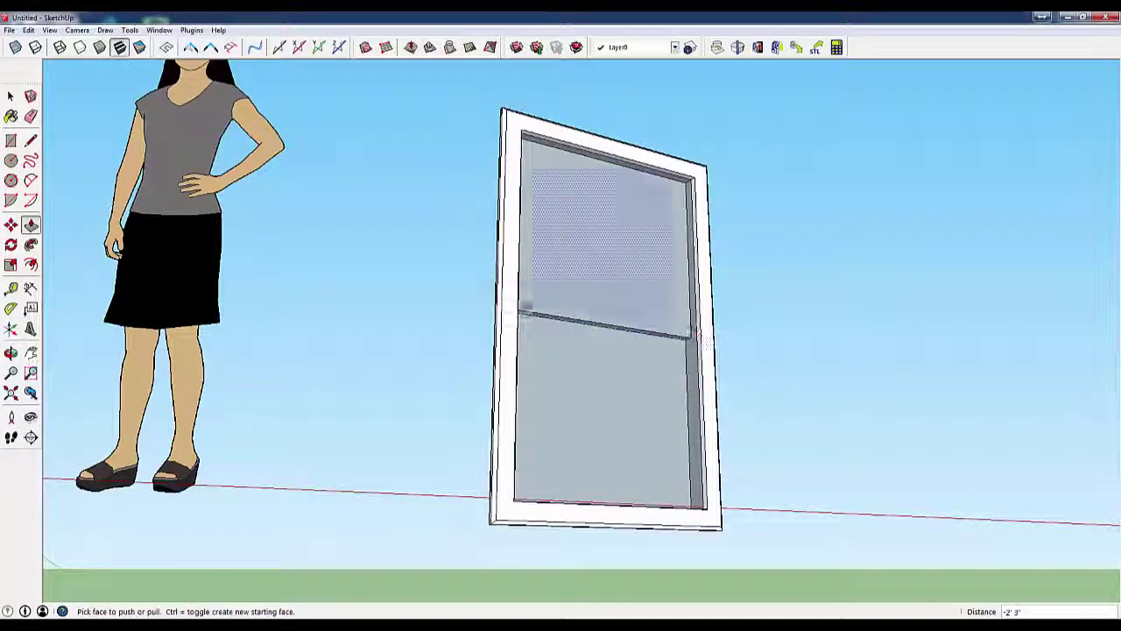
- Offset the outlines of the upper and lower sash panels 1.5" inward
middle_click_drag(459, 305, 701, 403)
left_click(31, 225)
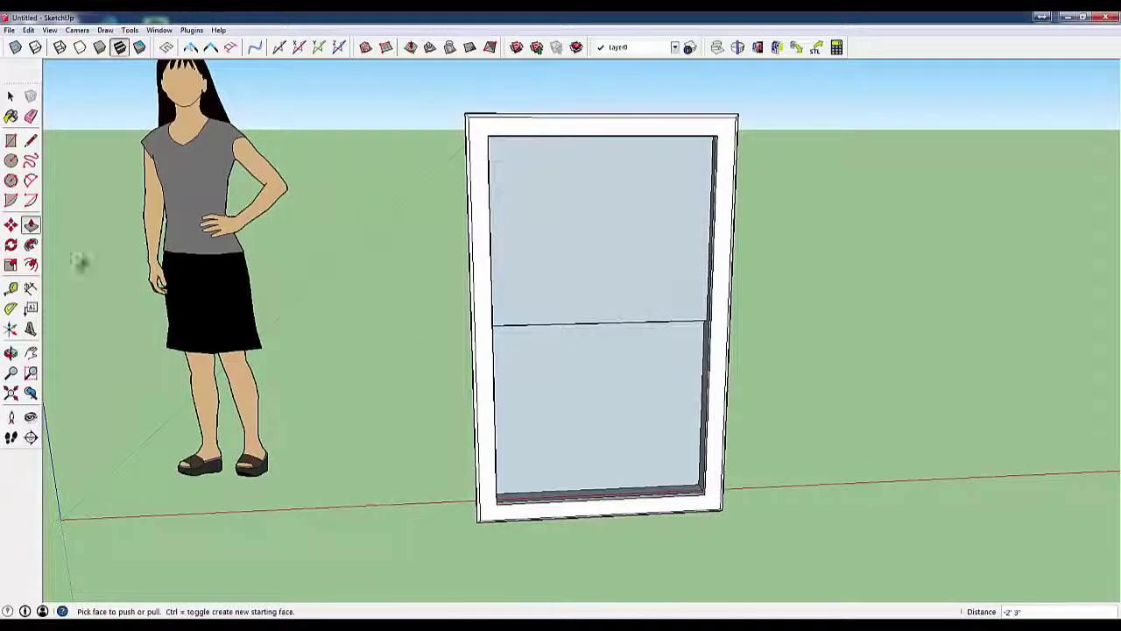
left_click(31, 266)
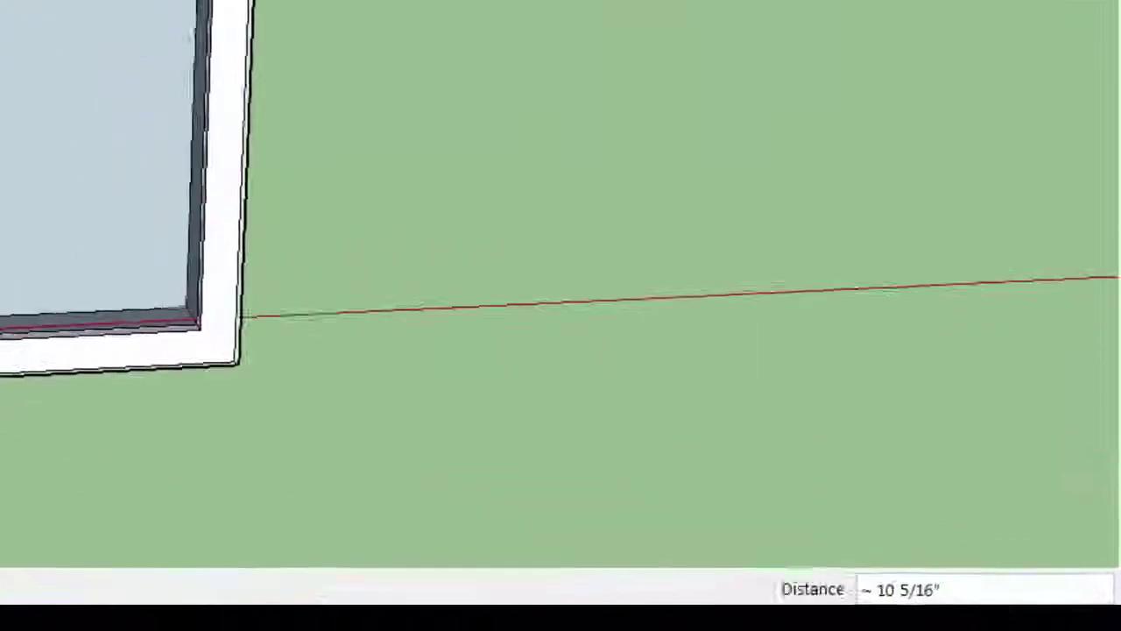
type("1")
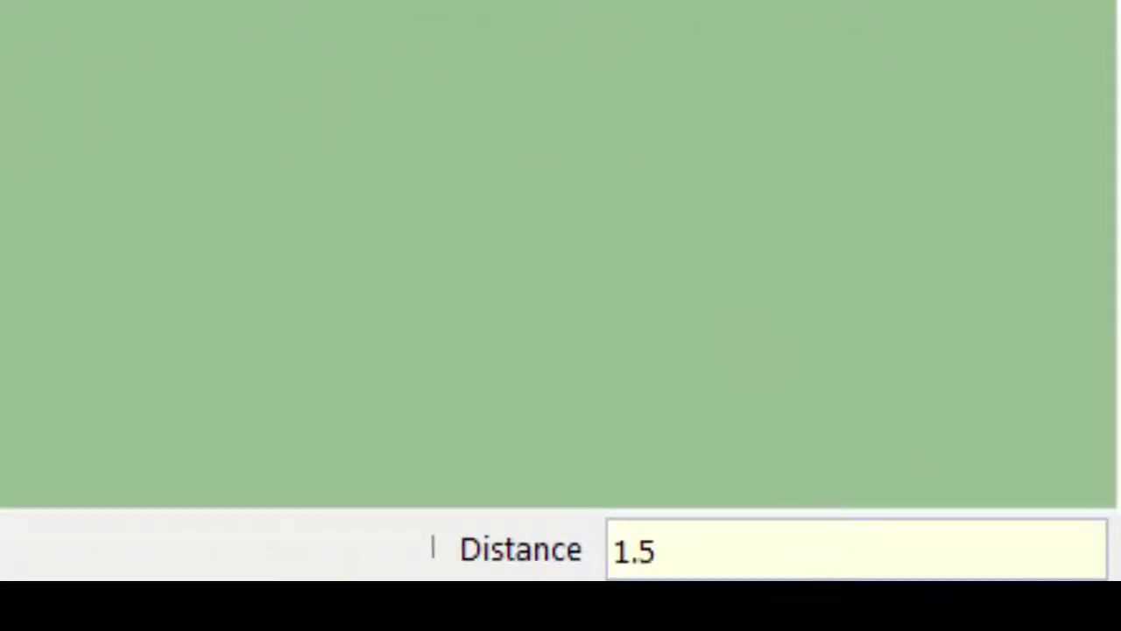
type(".5")
key("Return")
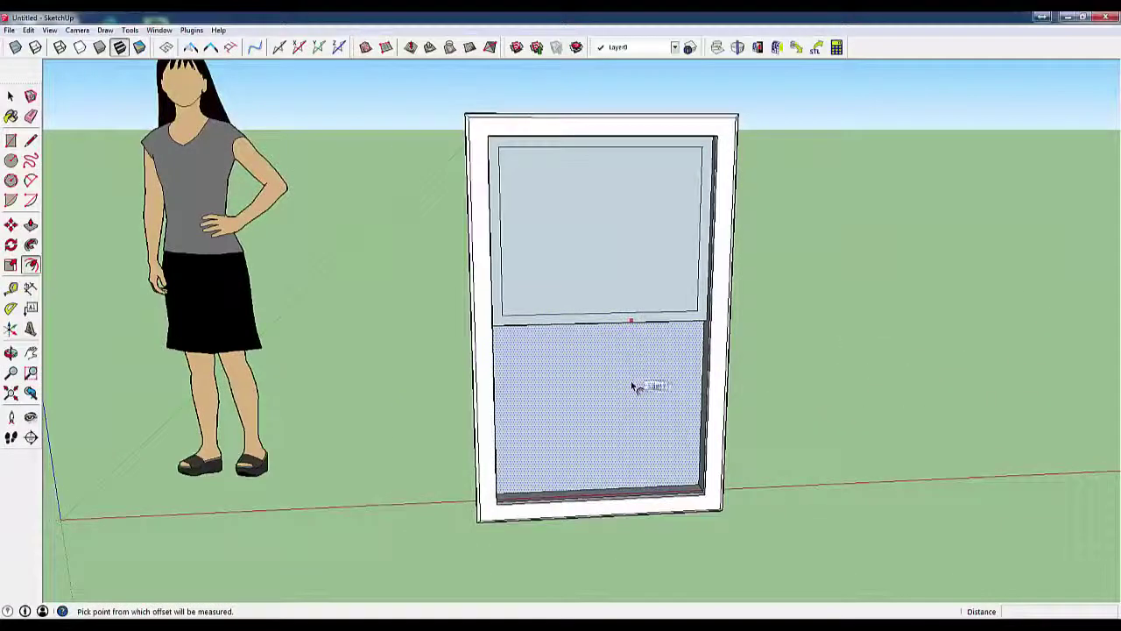
double_click(634, 387)
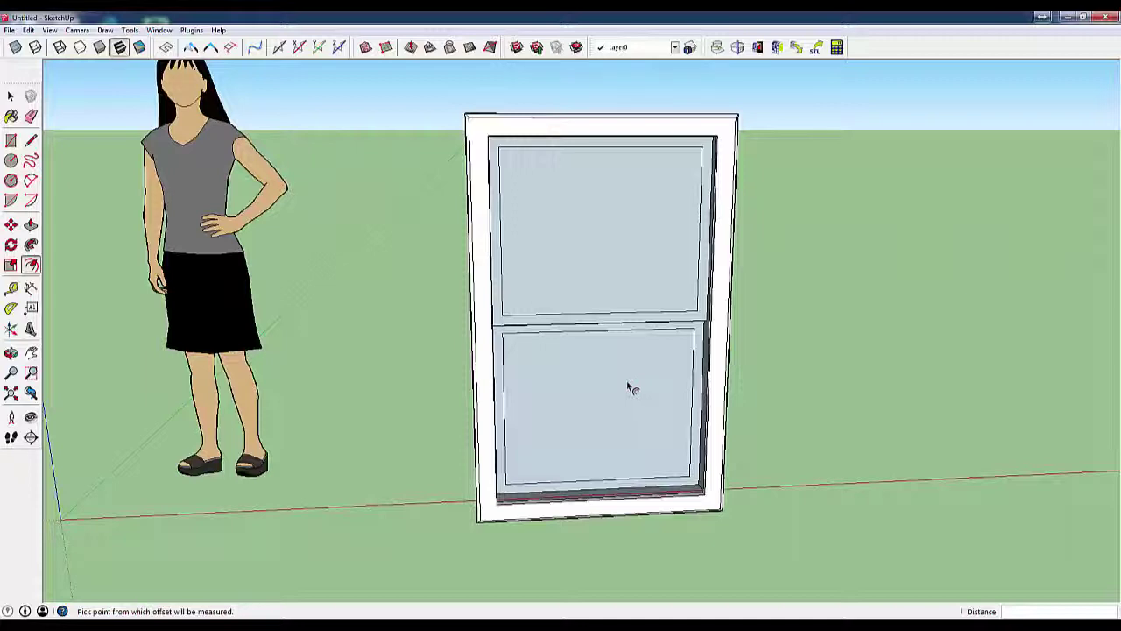
- Push the inner faces of the lower and upper sashes back 1 1/2" to cut both glass openings through
middle_click_drag(456, 385, 593, 430)
left_click(595, 422)
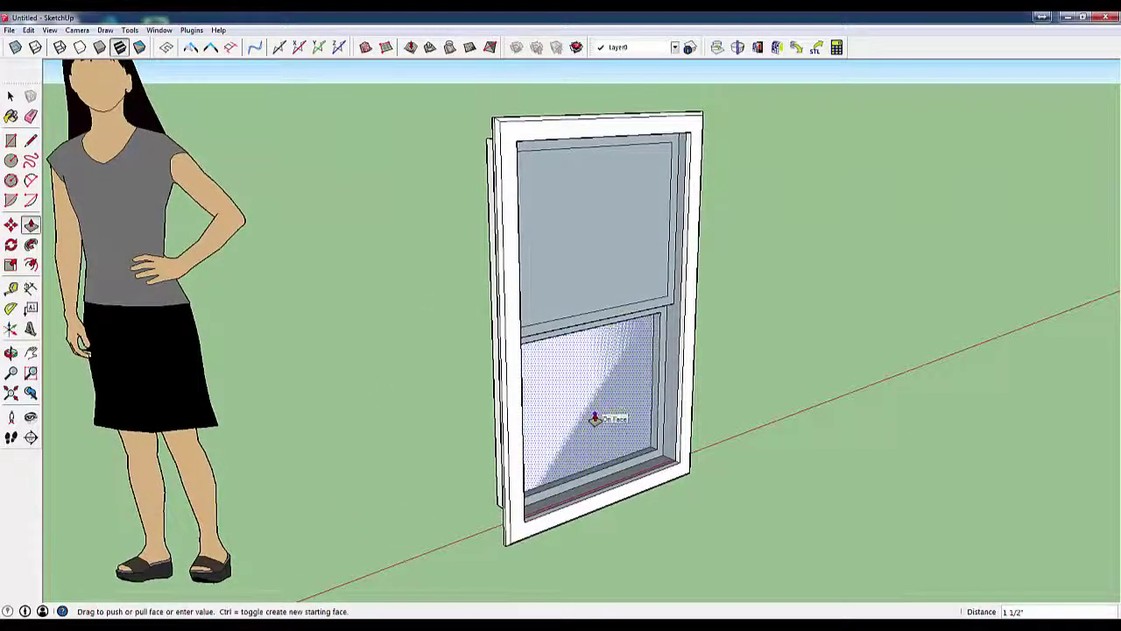
left_click(595, 419)
left_click(621, 275)
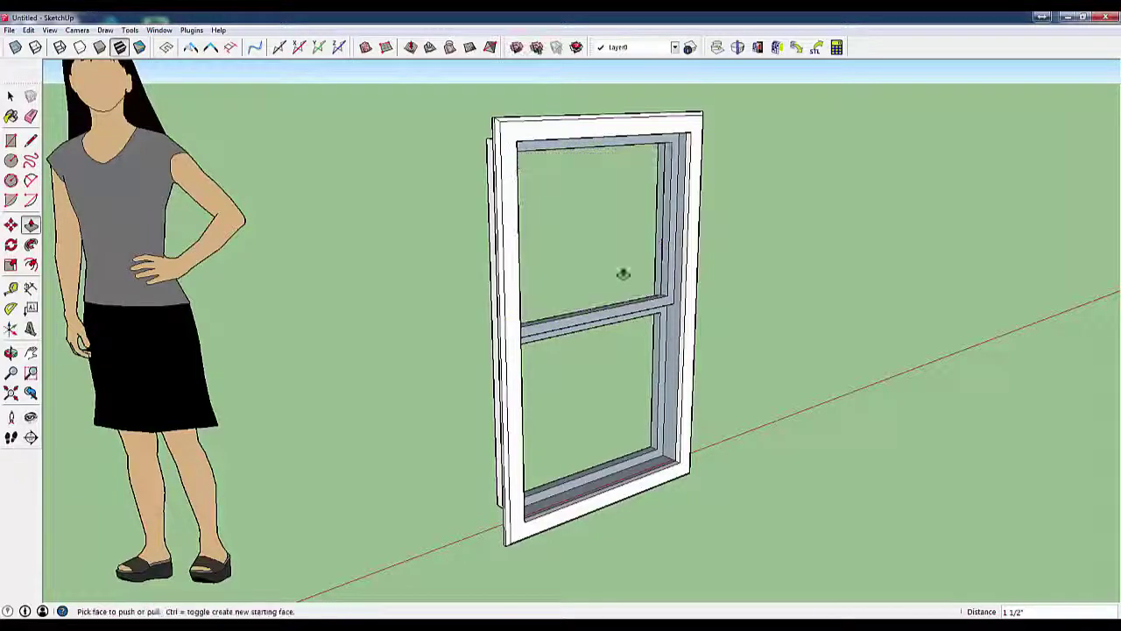
- Draw a 2' 5" by 2' rectangle at mid-depth across the upper sash opening as its glass pane
middle_click_drag(683, 388, 377, 511)
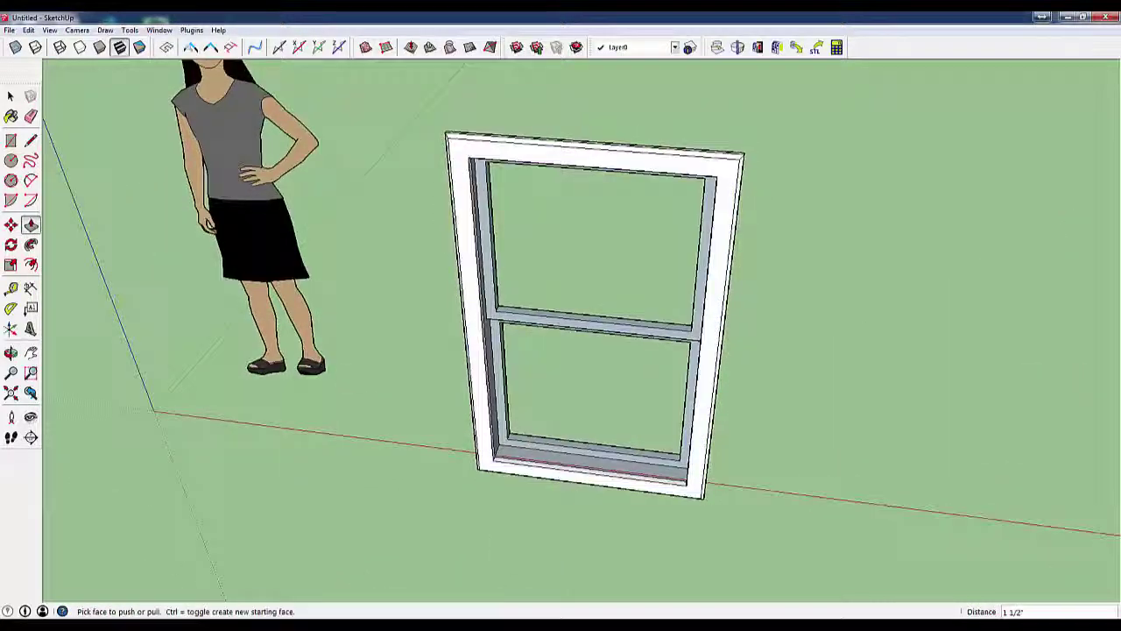
scroll(484, 284, "up", 8)
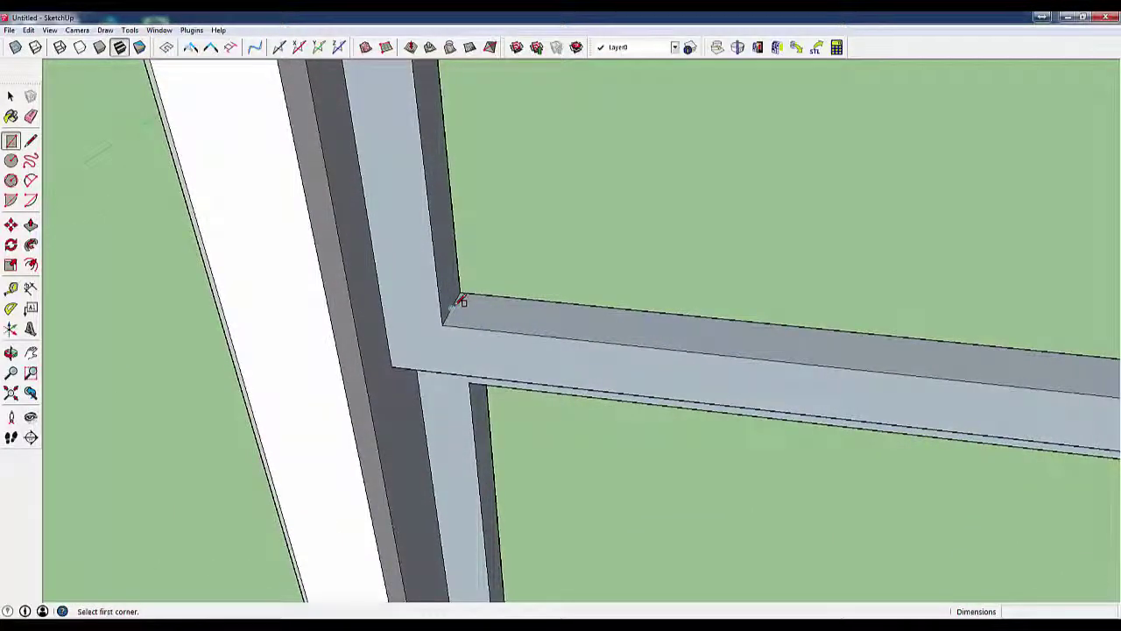
scroll(463, 301, "down", 10)
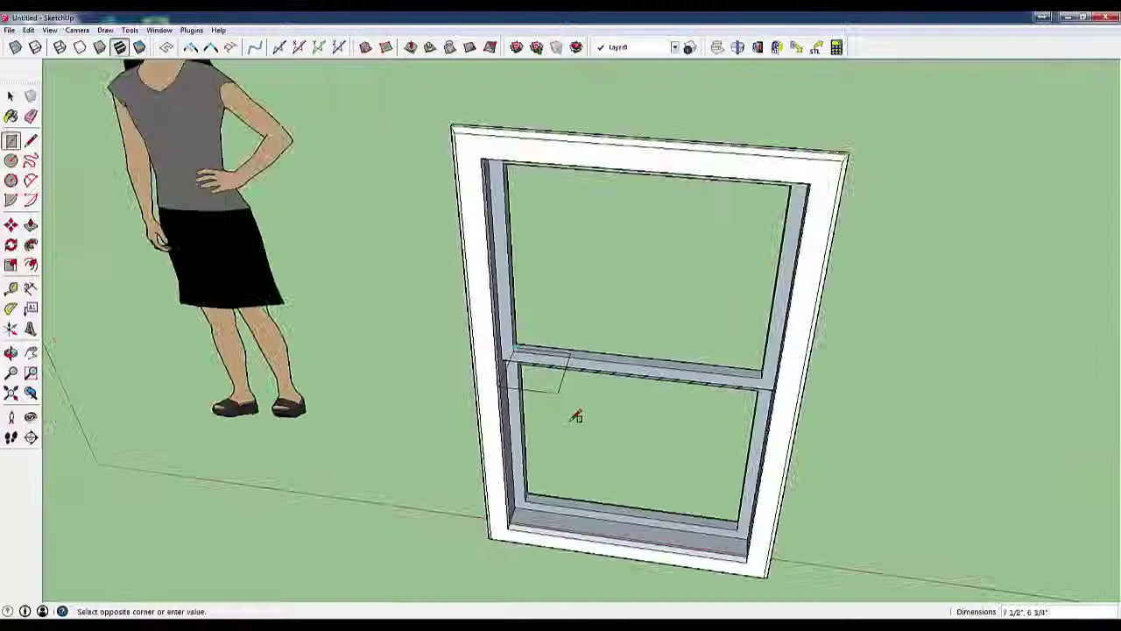
middle_click_drag(575, 413, 791, 120)
left_click(534, 324)
scroll(744, 199, "up", 4)
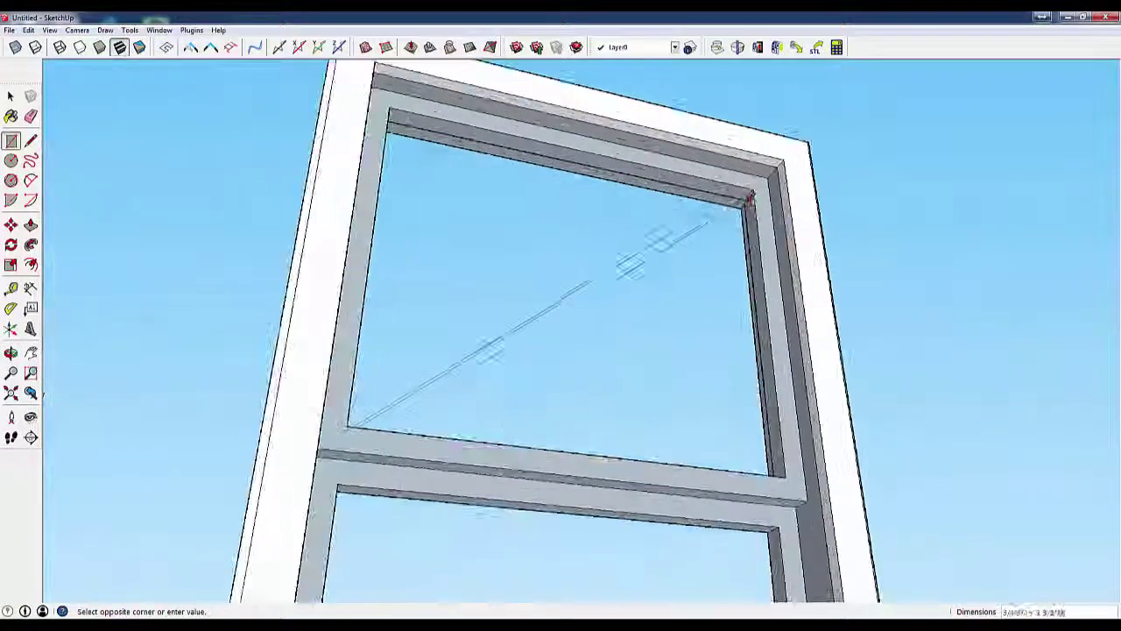
scroll(749, 200, "up", 3)
left_click(758, 181)
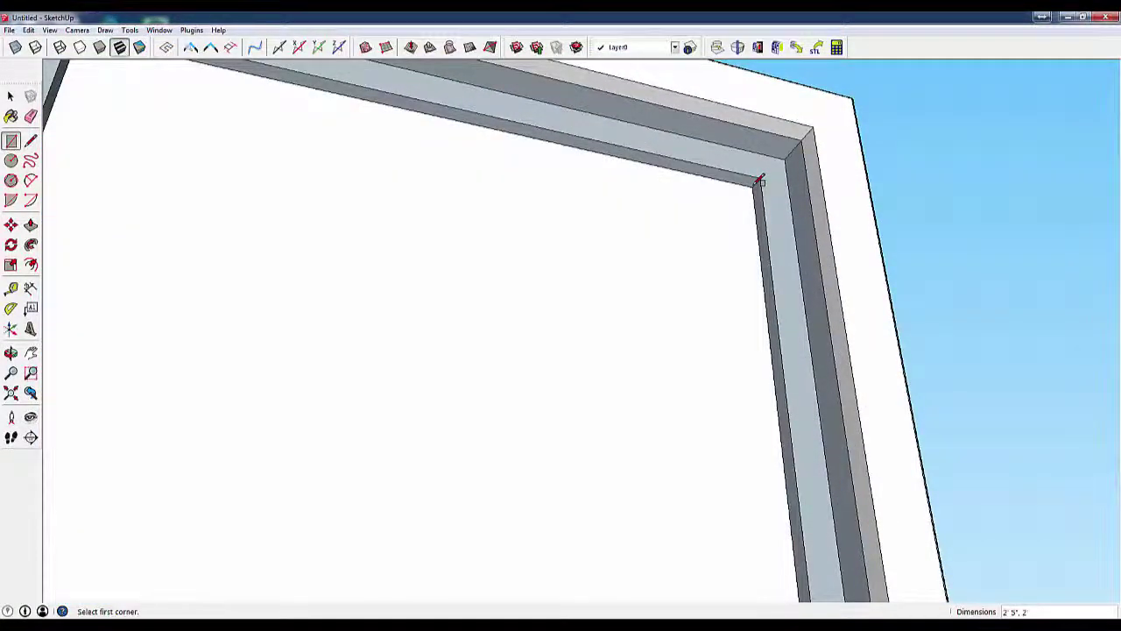
- Draw a rectangle between the mid-depth points of opposite corners of the lower sash opening as its glass pane
scroll(759, 181, "down", 6)
middle_click_drag(759, 182, 570, 491)
scroll(570, 473, "up", 5)
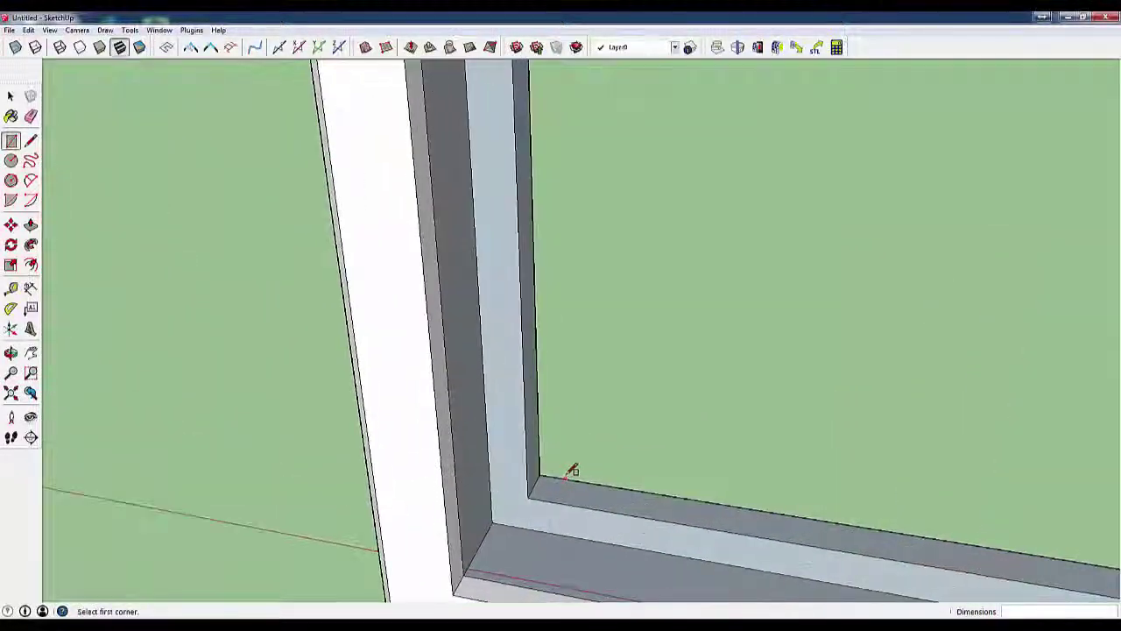
scroll(570, 473, "up", 2)
scroll(539, 484, "down", 5)
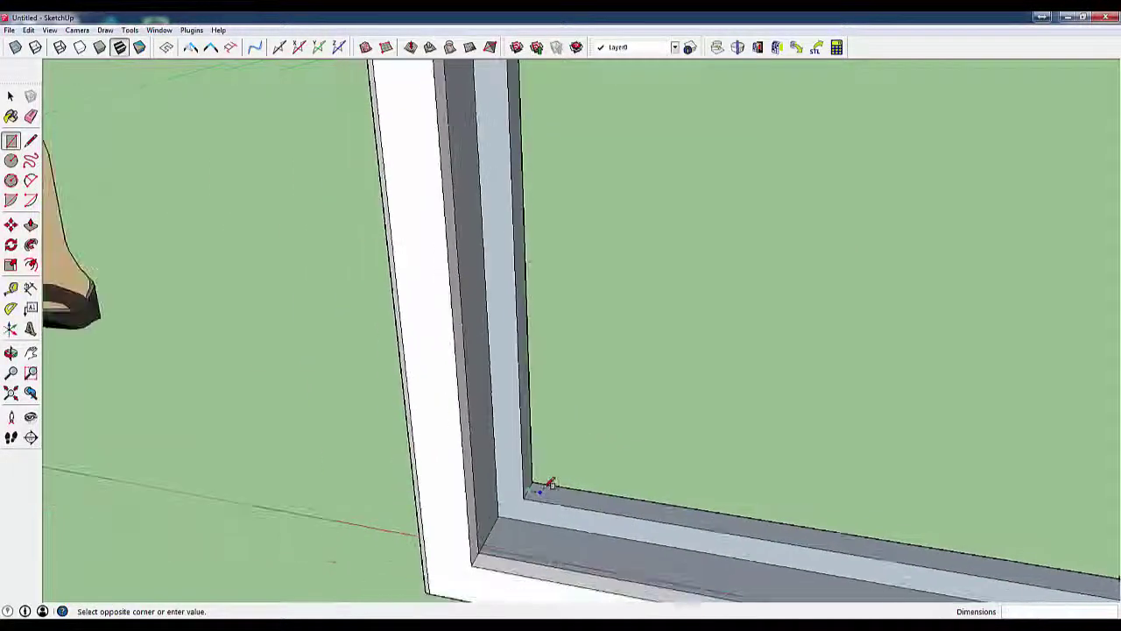
middle_click_drag(634, 523, 840, 289)
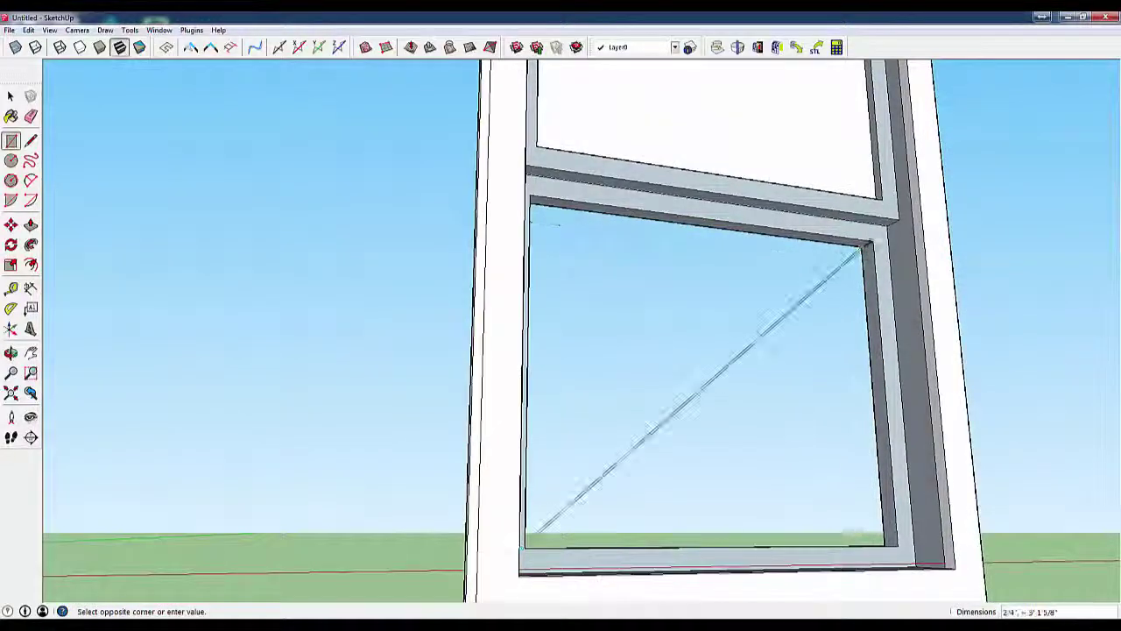
scroll(876, 239, "up", 4)
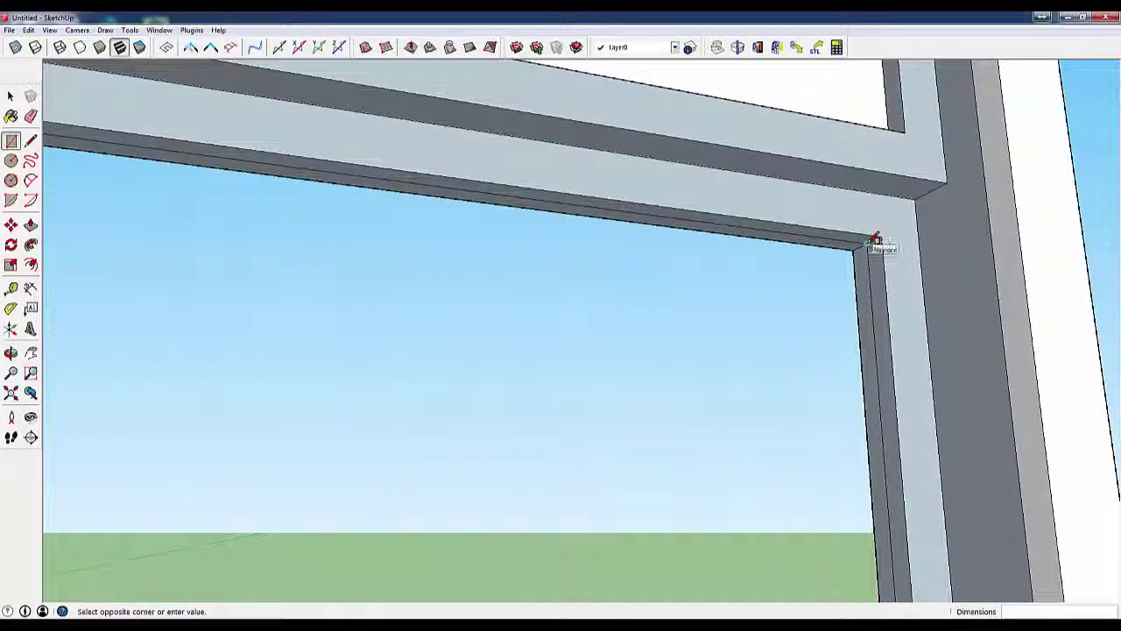
left_click(876, 240)
- Select the whole window and paint it with the Wood_Cherry_Original material from the Wood collection
scroll(876, 239, "down", 4)
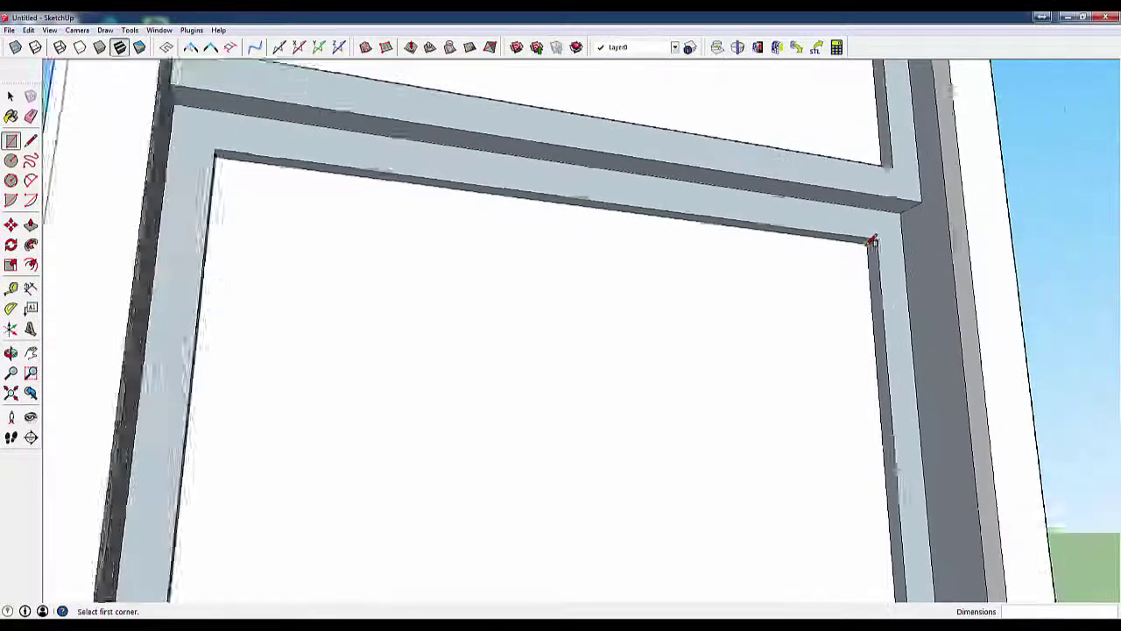
scroll(848, 269, "down", 3)
middle_click_drag(913, 283, 792, 495)
scroll(736, 506, "down", 2)
scroll(736, 507, "down", 2)
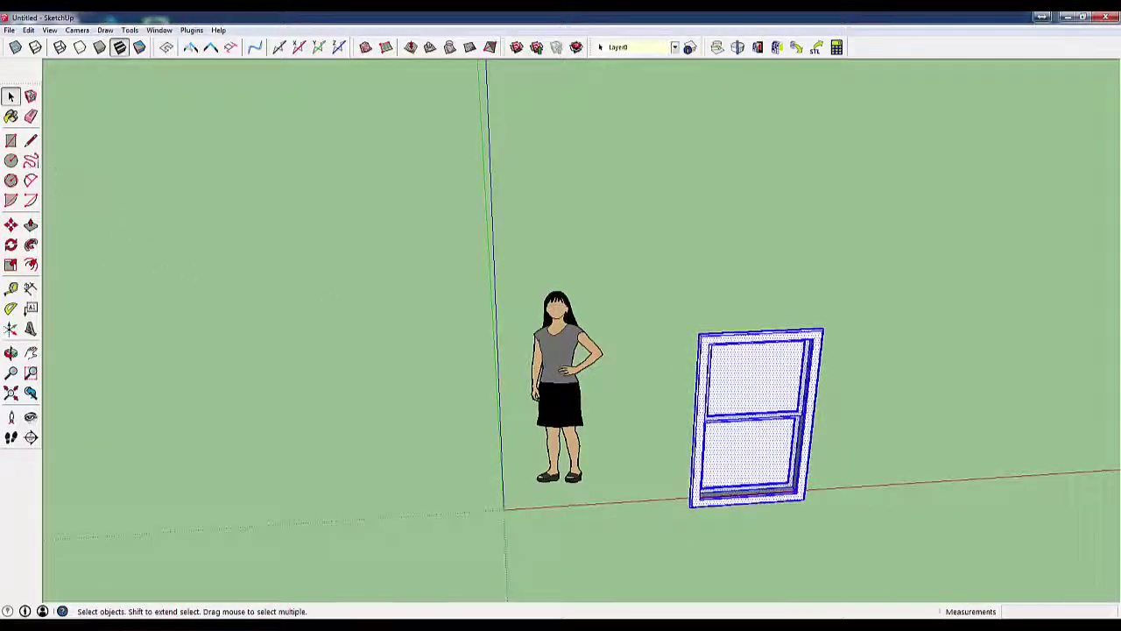
left_click(11, 115)
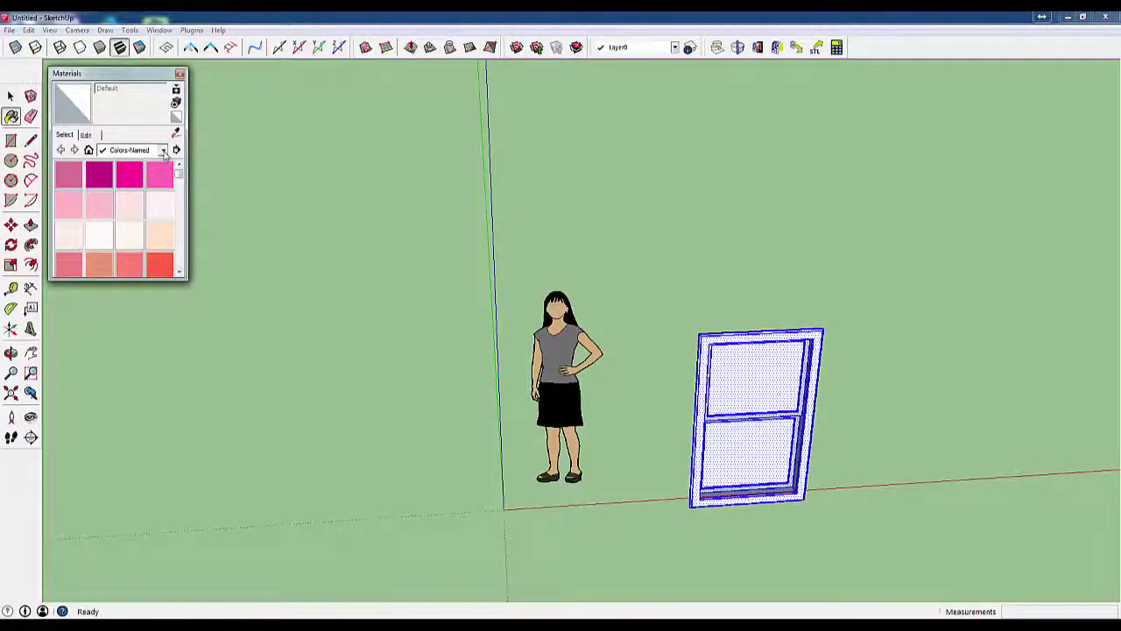
left_click(162, 150)
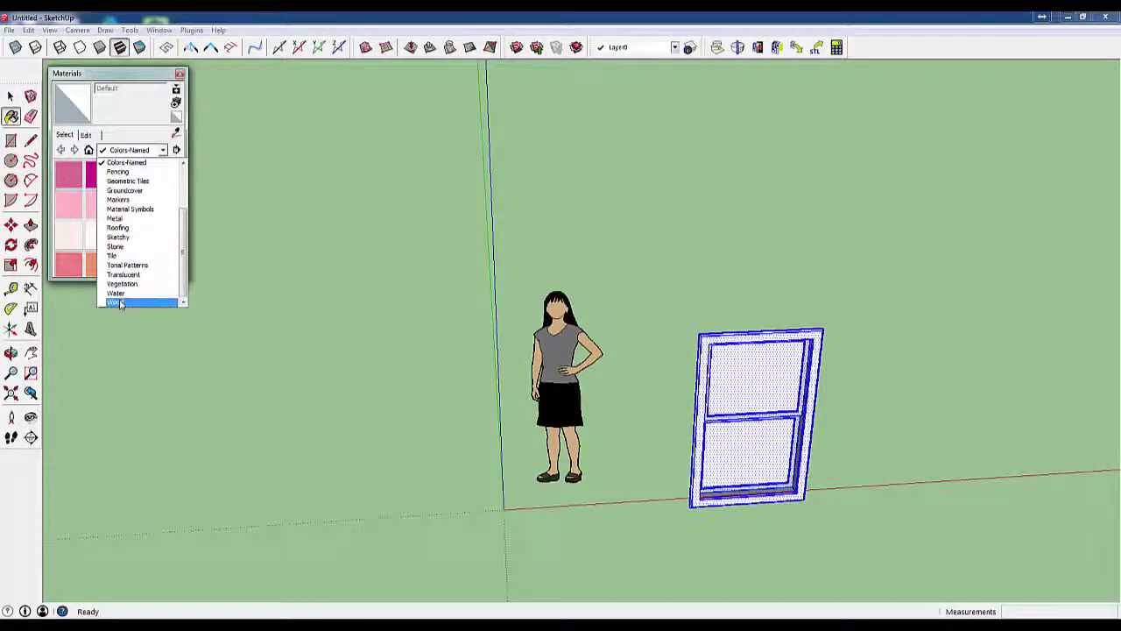
left_click(121, 303)
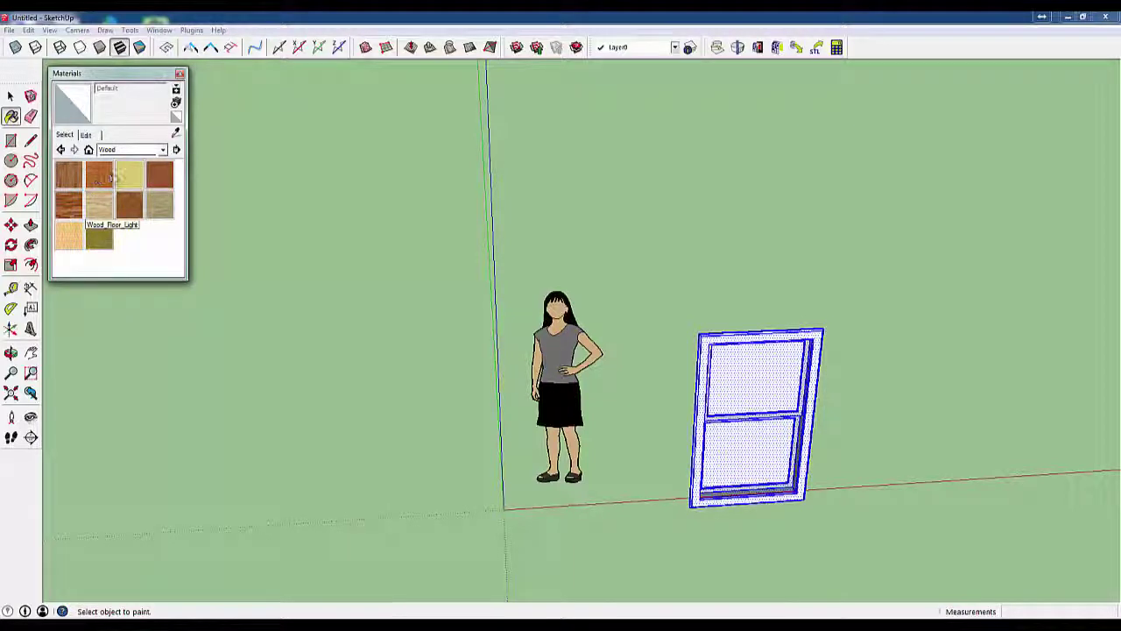
left_click(159, 175)
left_click(704, 366)
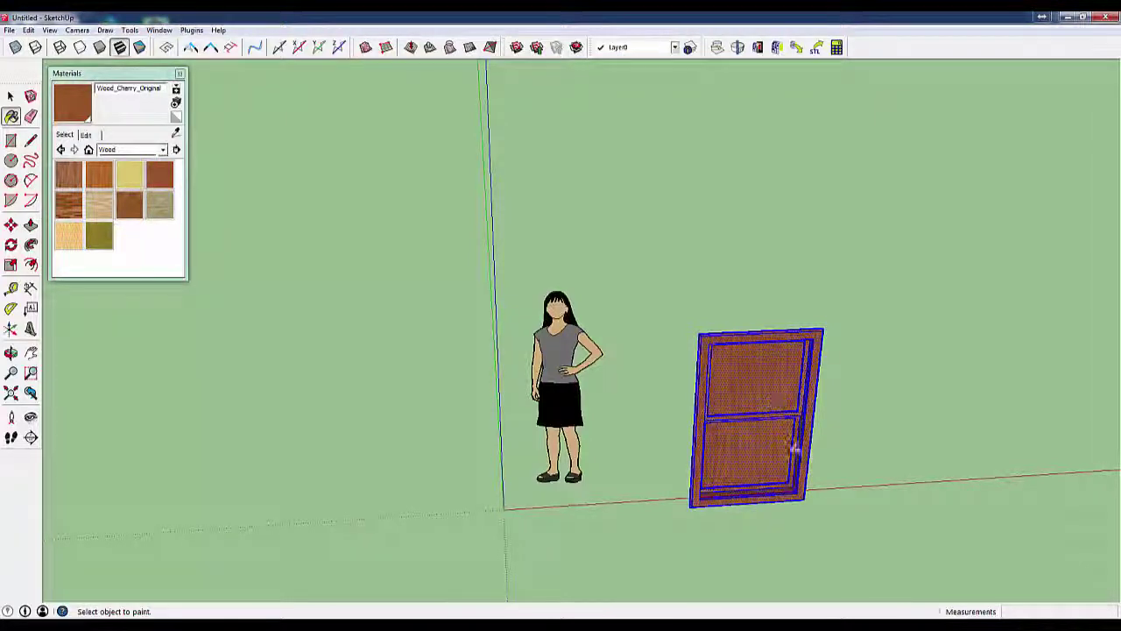
- Deselect the window and paint the upper and lower panes with Translucent_Glass_Gray from the Translucent collection
mouse_move(793, 450)
middle_mouse_down()
mouse_move(563, 411)
mouse_move(616, 440)
mouse_move(741, 452)
middle_mouse_up()
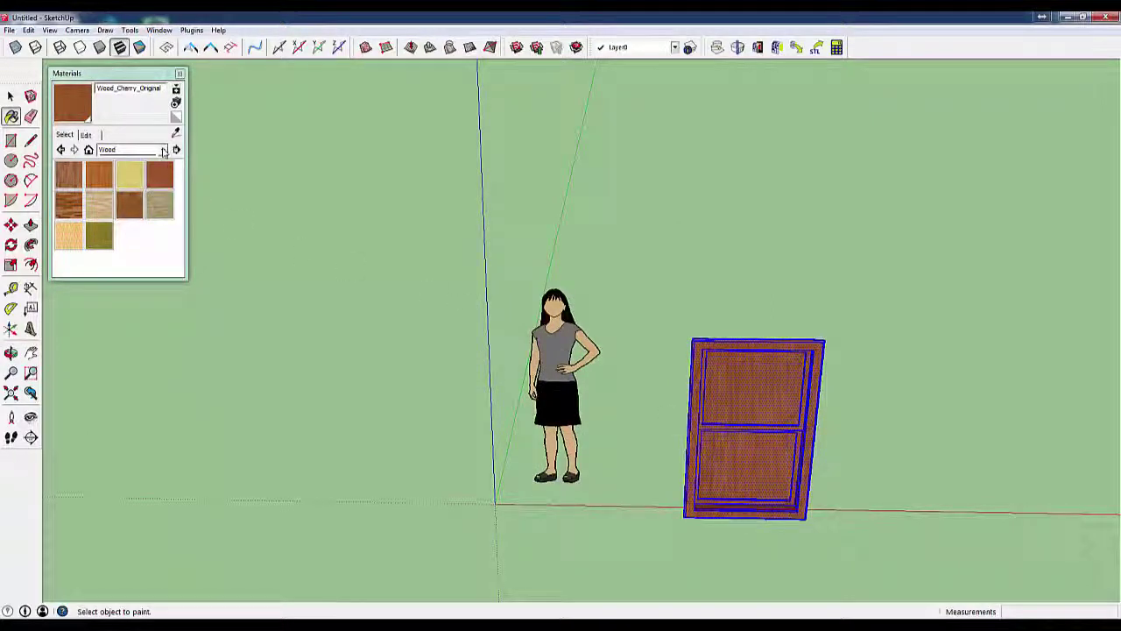
key("space")
left_click(661, 537)
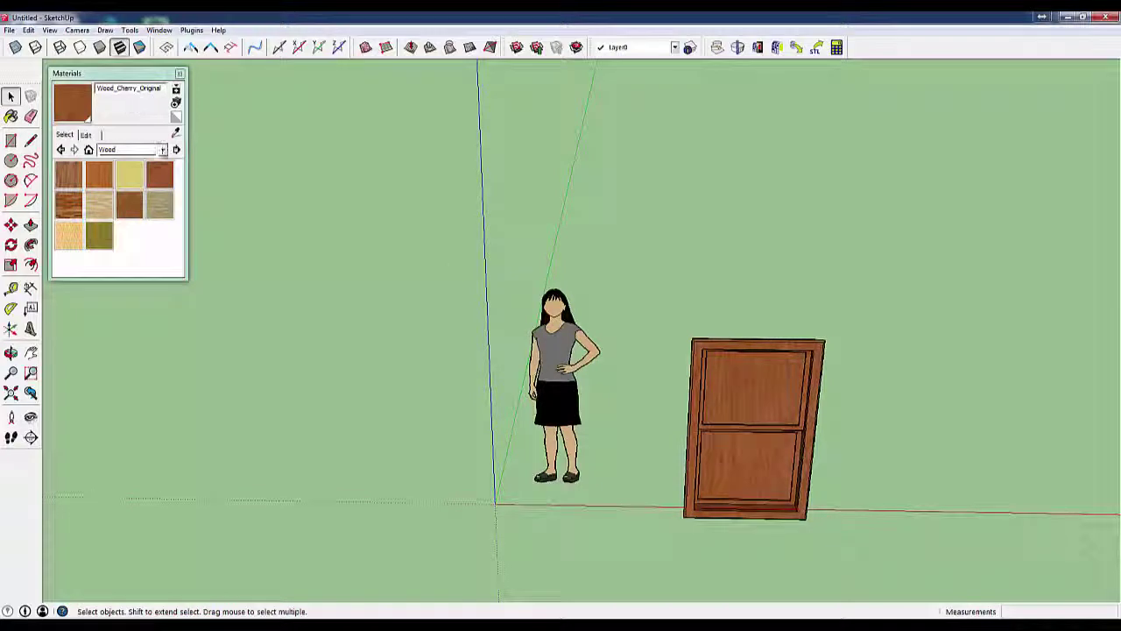
left_click(162, 149)
left_click(138, 275)
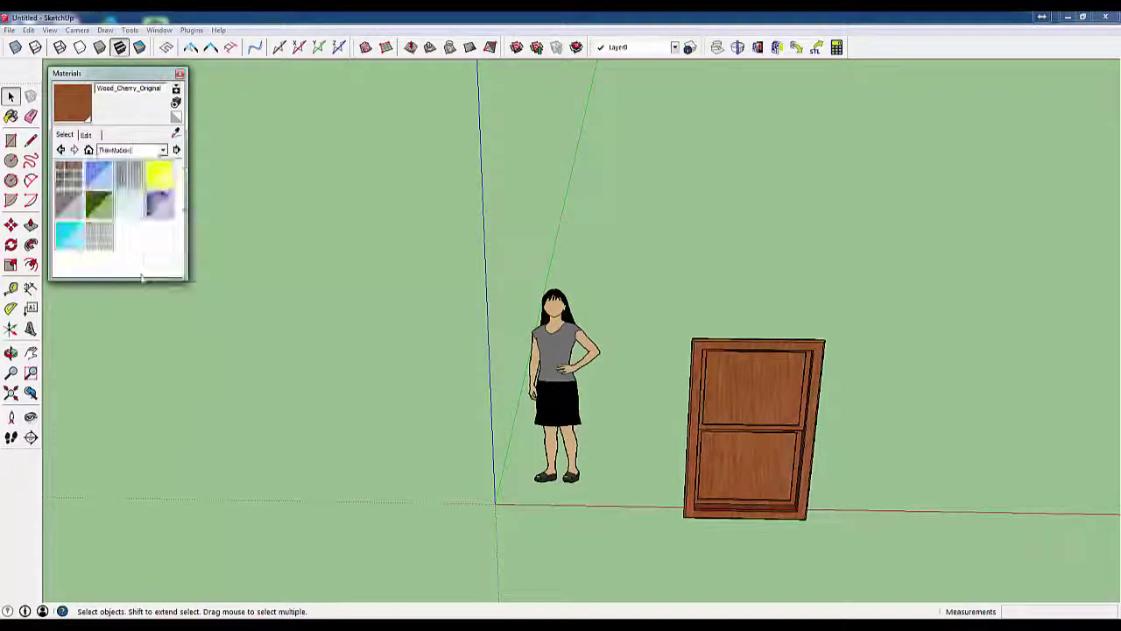
left_click(74, 209)
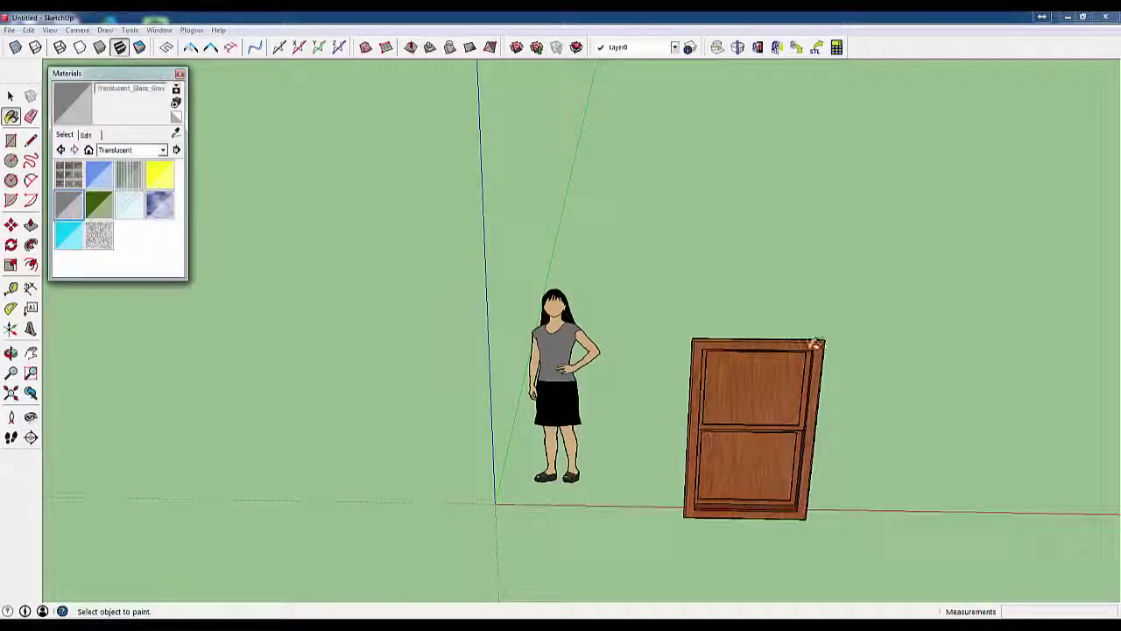
left_click(763, 390)
left_click(763, 456)
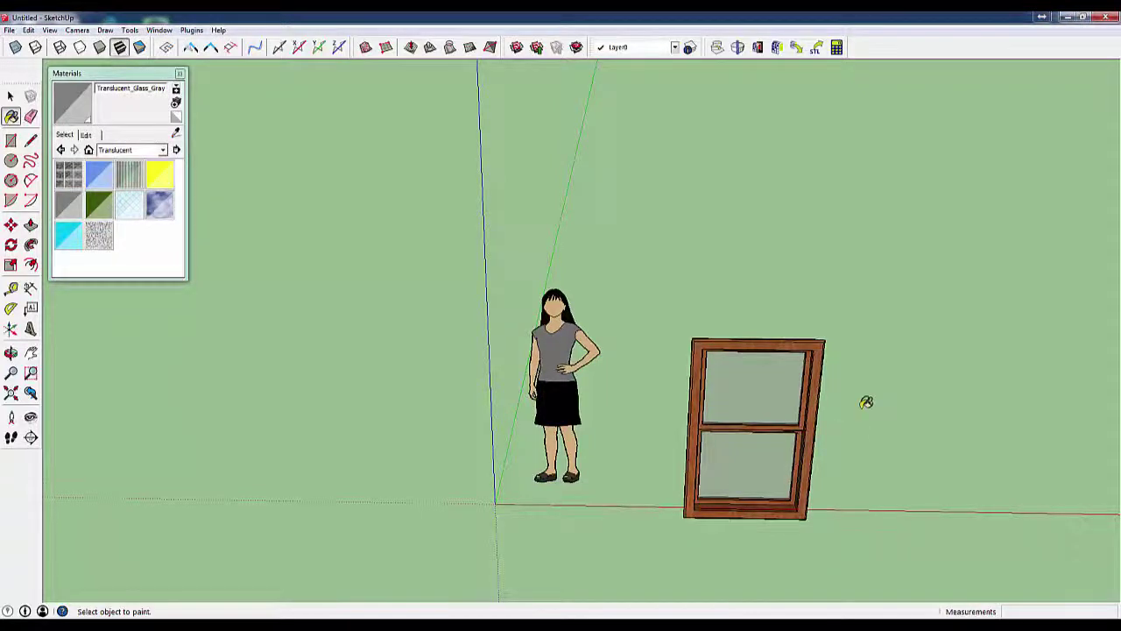
- Move the scale figure about 5' 7" so that it stands behind the window
mouse_move(865, 400)
middle_mouse_down()
mouse_move(654, 384)
mouse_move(625, 346)
mouse_move(800, 419)
middle_mouse_up()
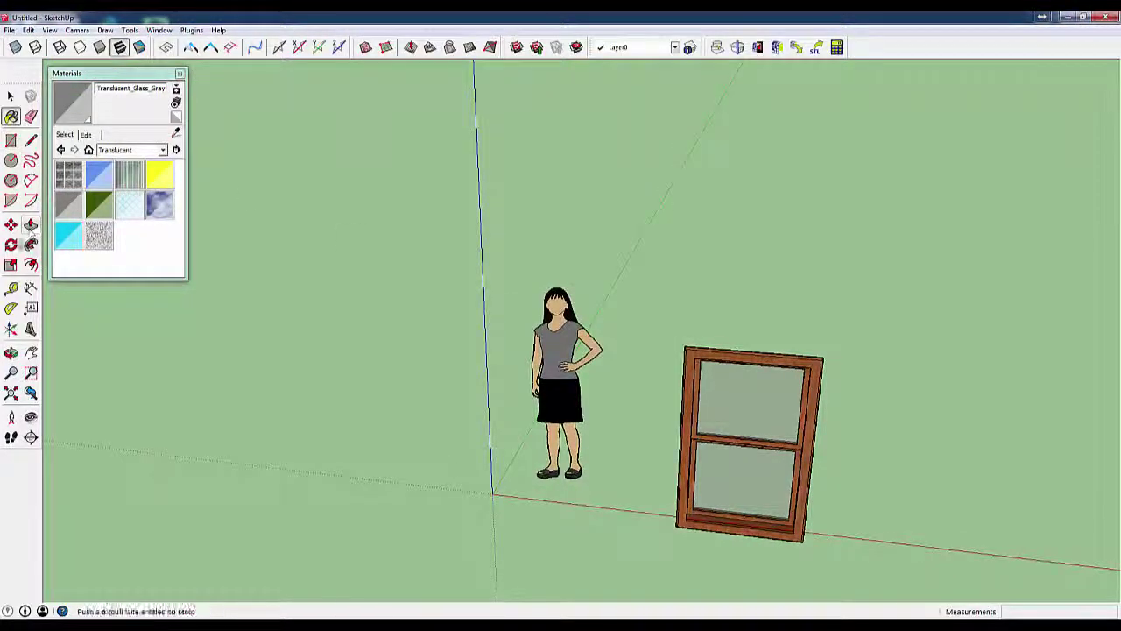
left_click(10, 225)
left_click(547, 348)
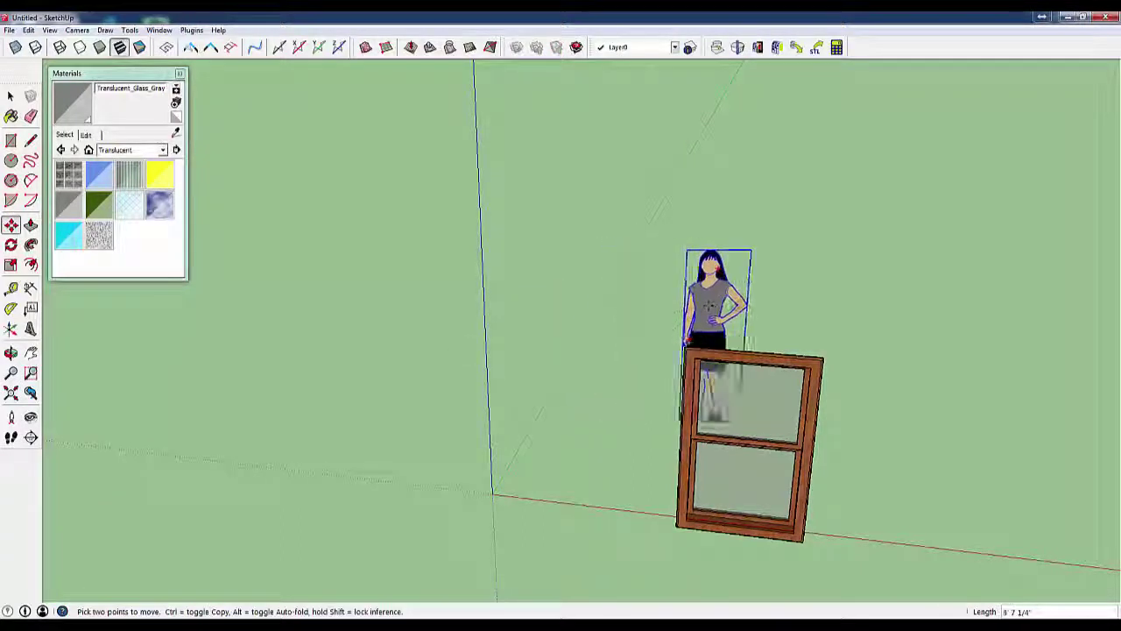
left_click(743, 322)
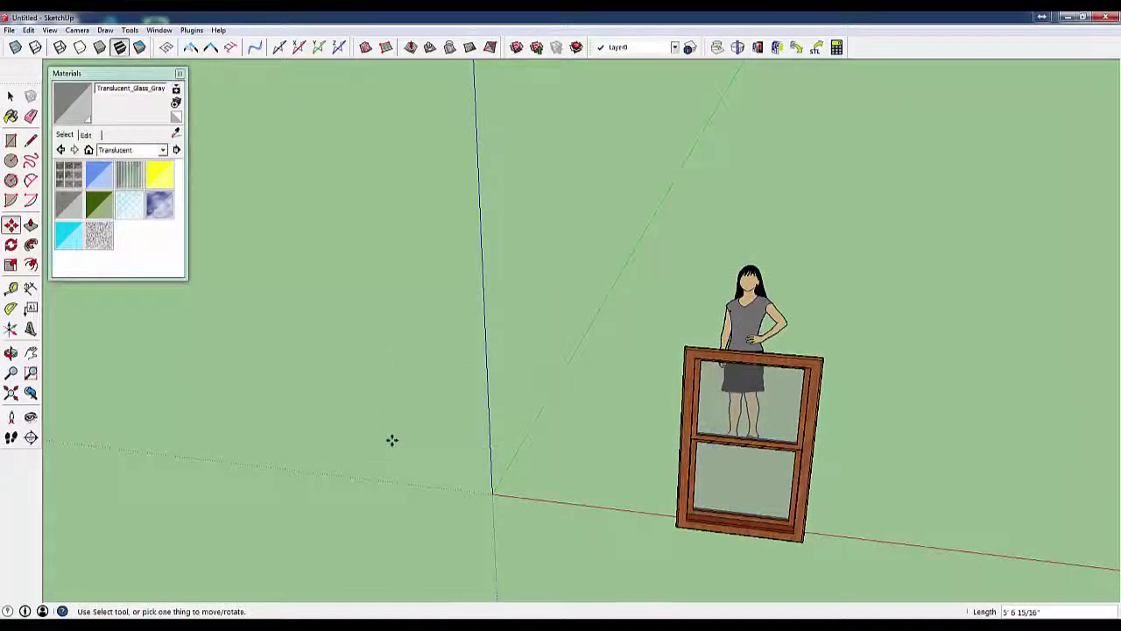
- Select the whole window and make it a component named Window, replacing the selection
middle_click_drag(539, 470, 925, 465)
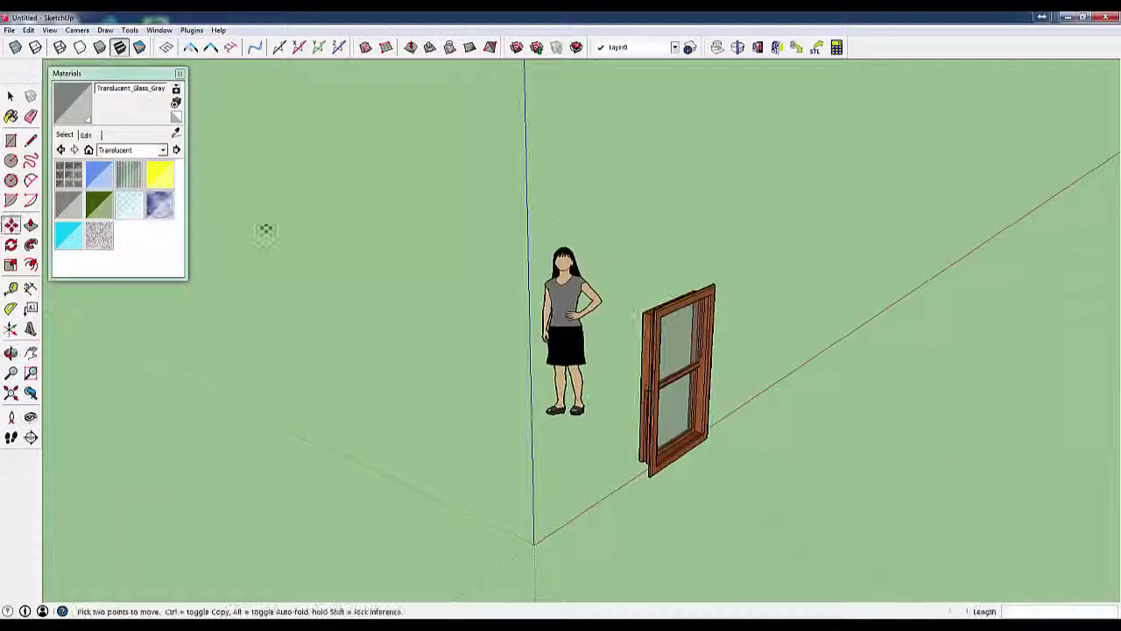
key("space")
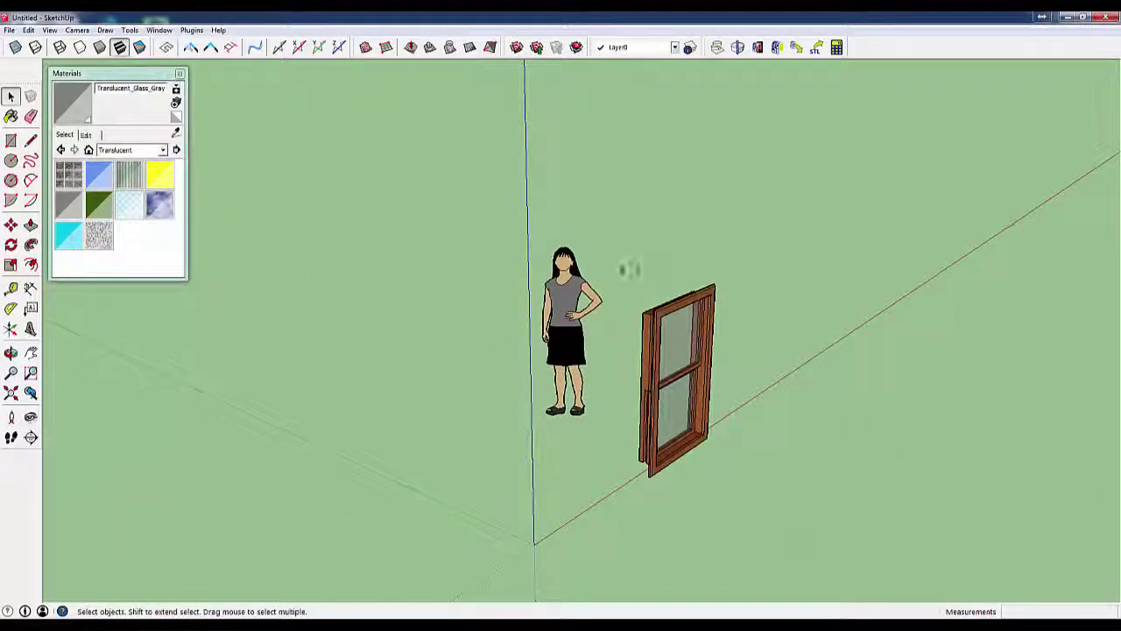
left_click_drag(720, 497, 773, 498)
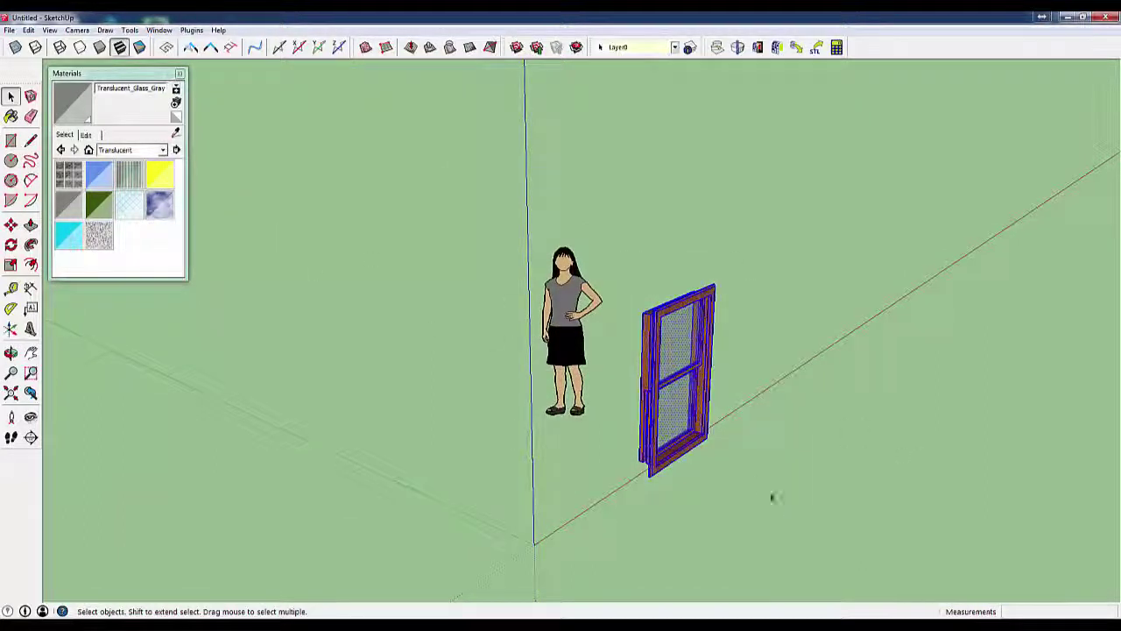
right_click(665, 383)
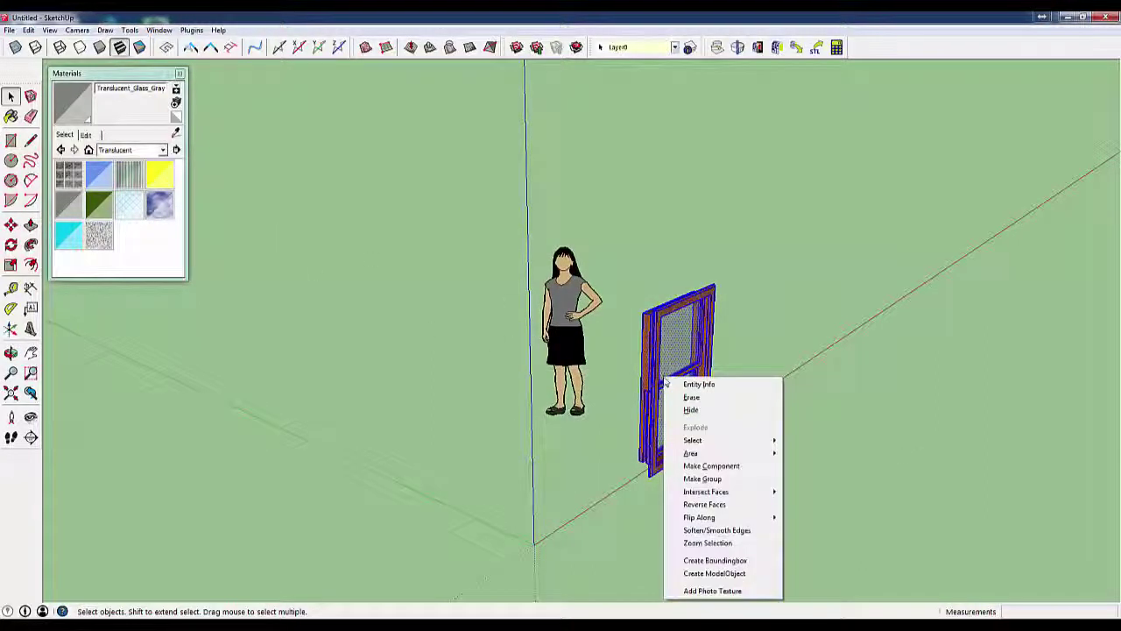
left_click(703, 466)
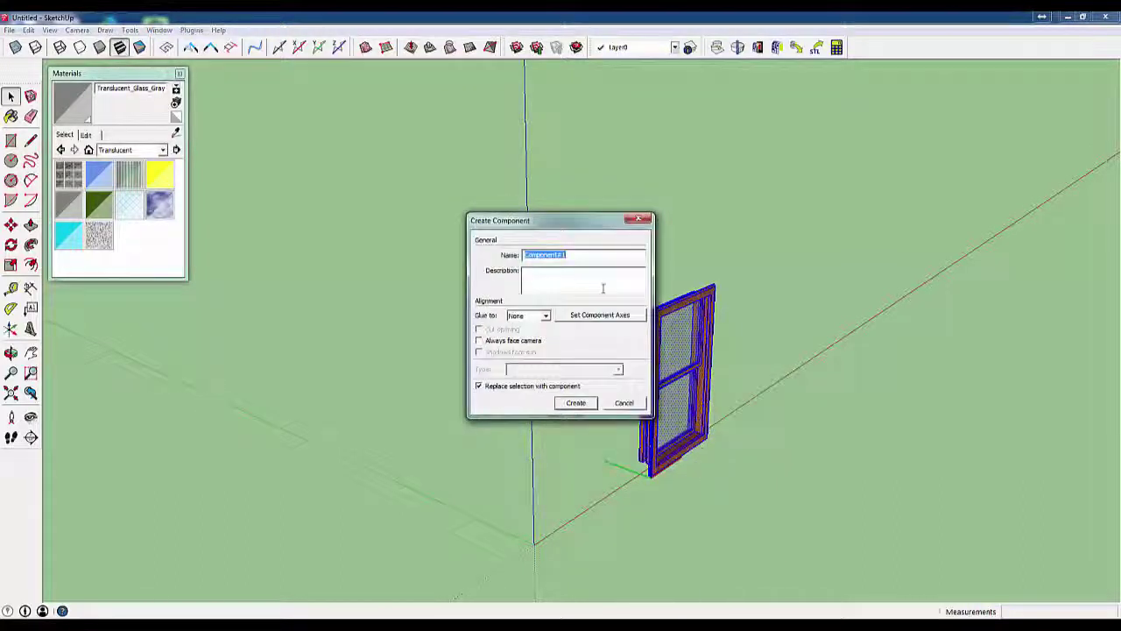
type("Window")
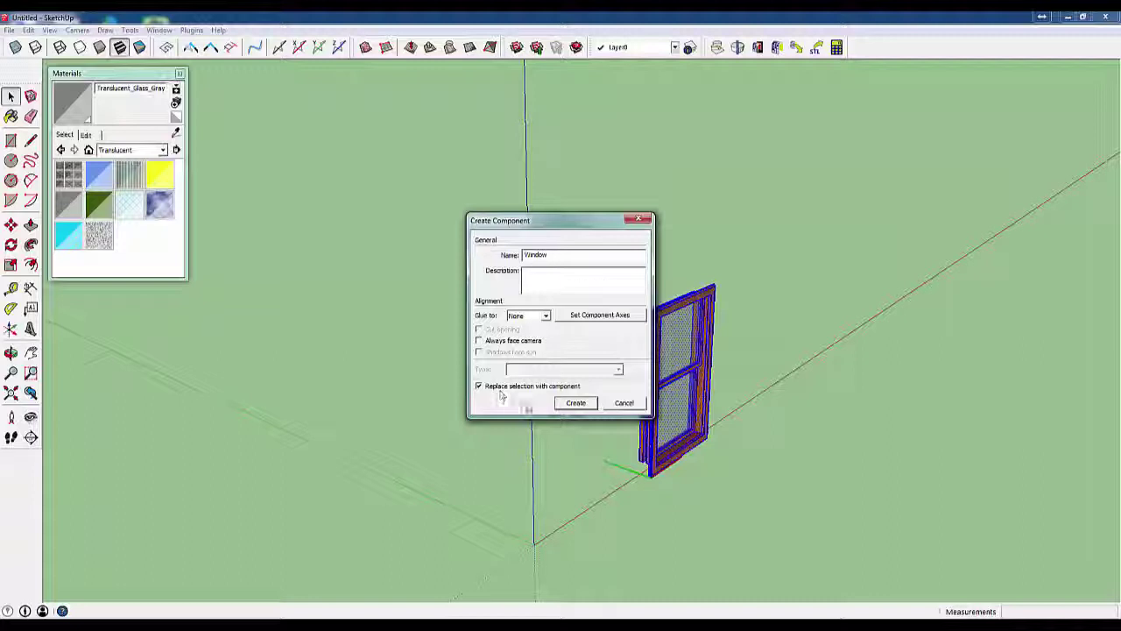
left_click(577, 403)
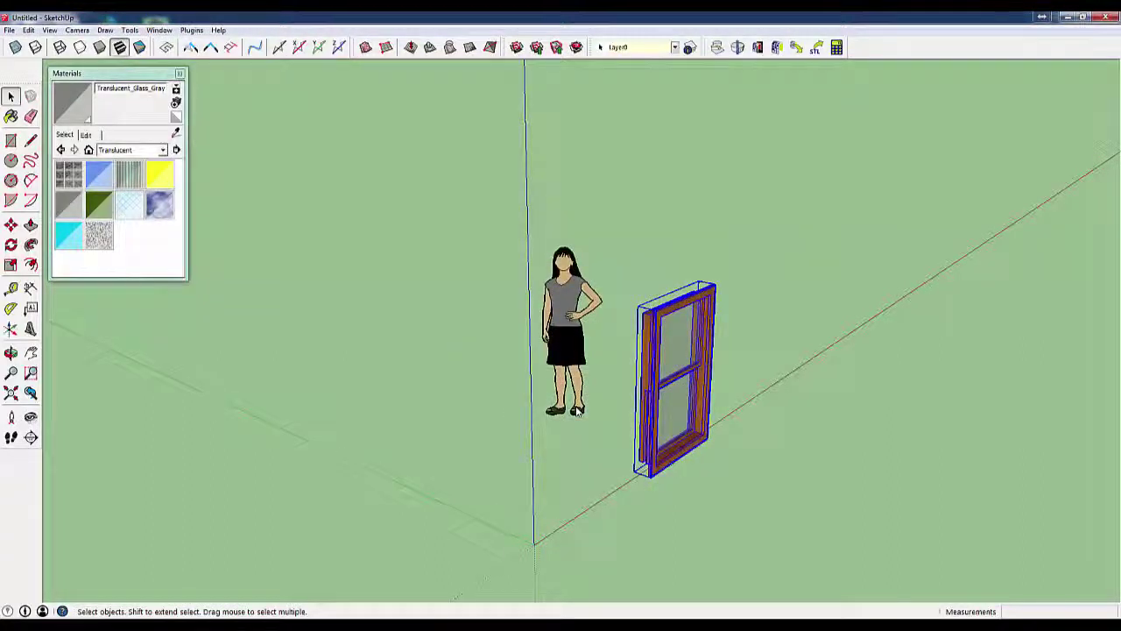
middle_click_drag(579, 412, 372, 460)
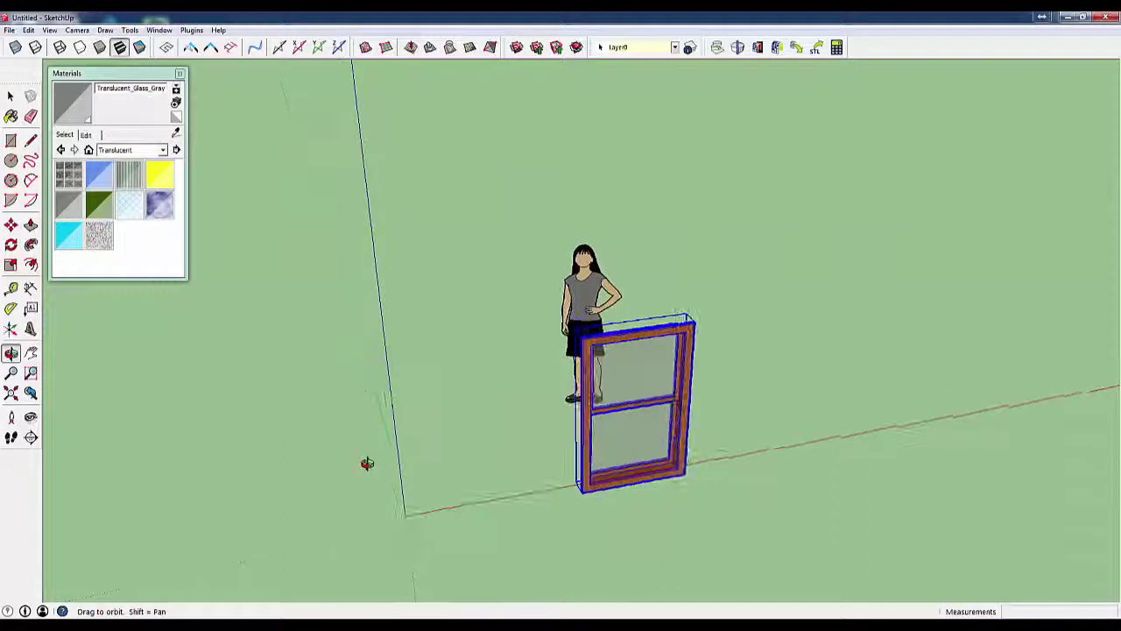